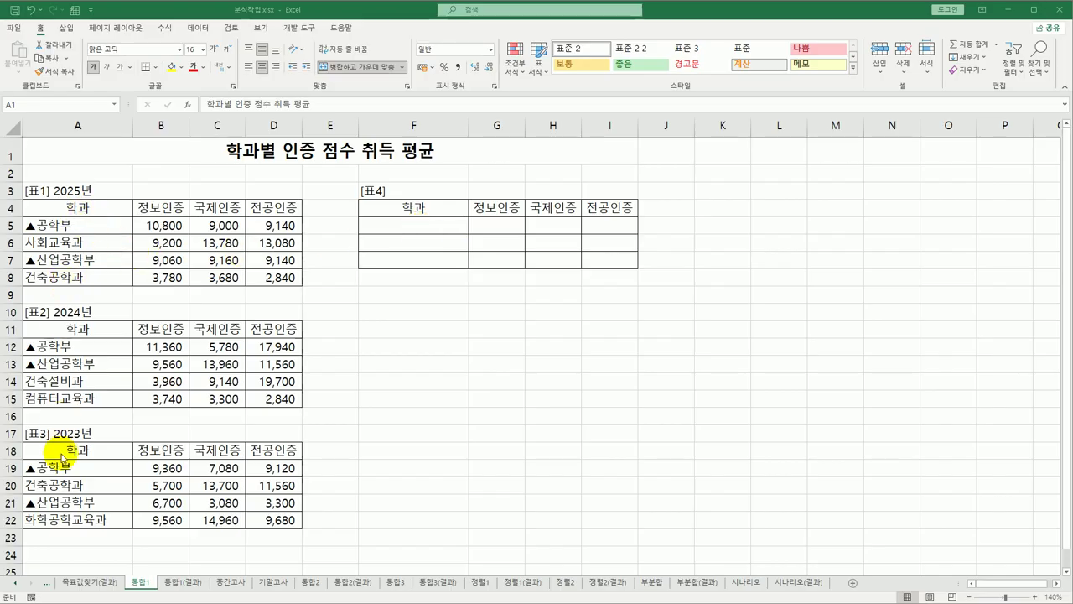
Enter the wildcard condition ▲* in cell F5 of Table 4, reusing the ▲ symbol from cell A5.
left_click(427, 227)
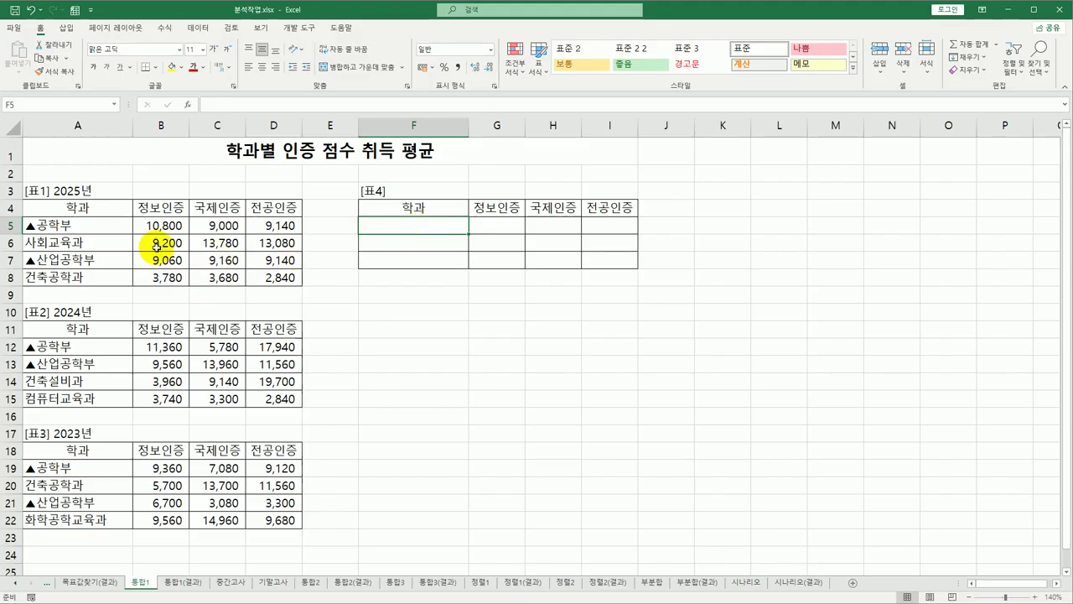
left_click(47, 222)
double_click(31, 225)
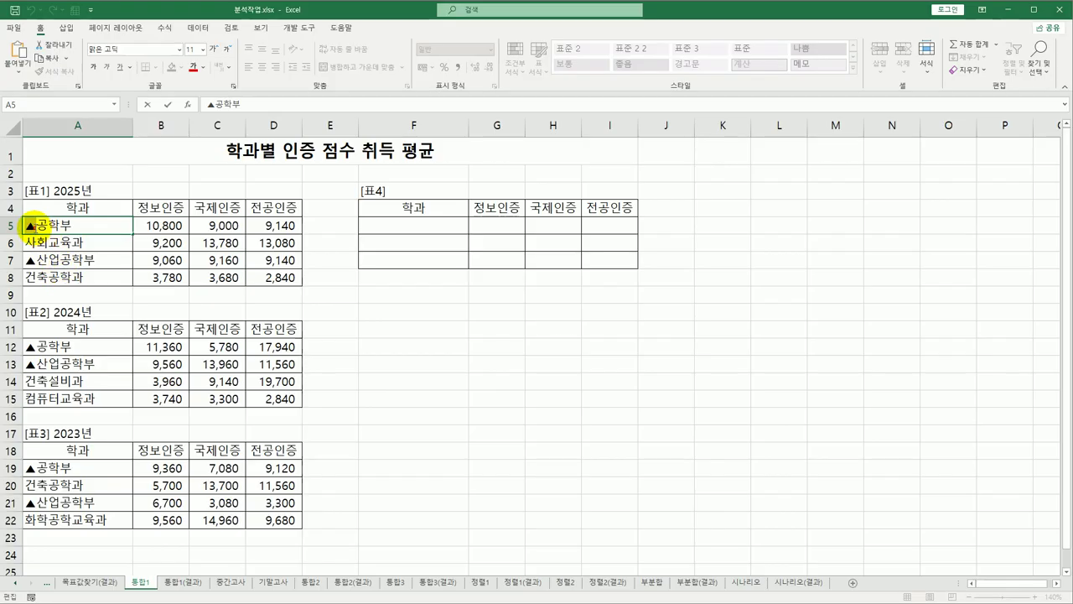
left_click(374, 228)
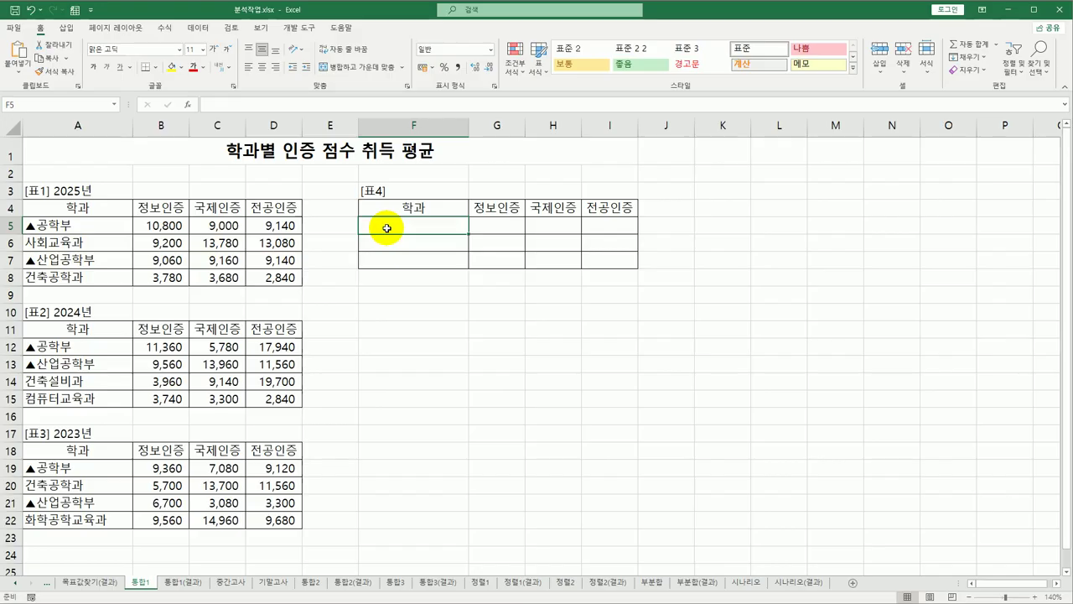
type("▲")
double_click(386, 228)
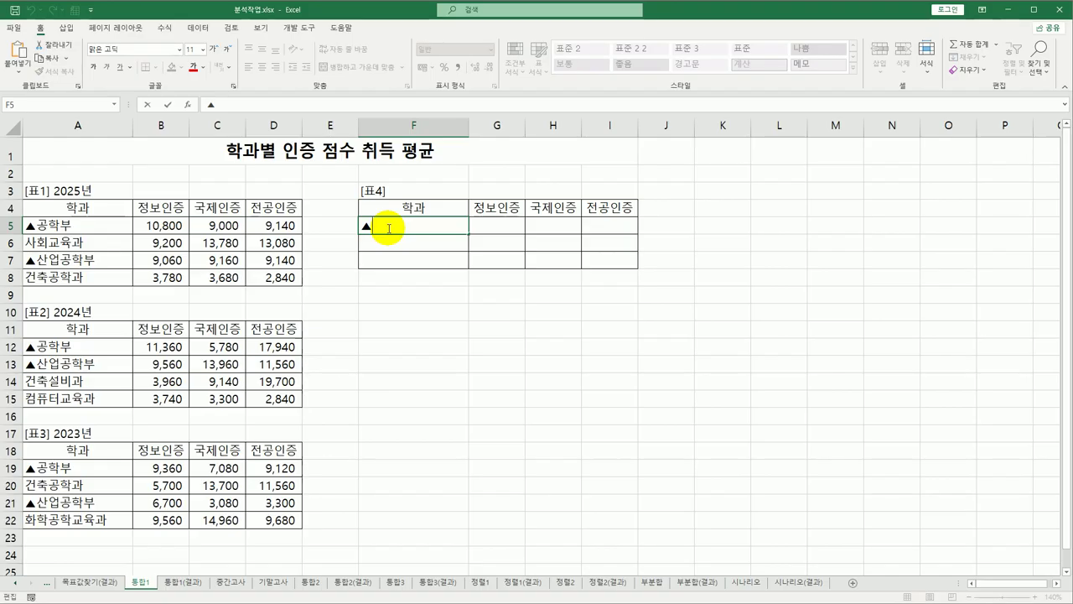
type("*")
key("Return")
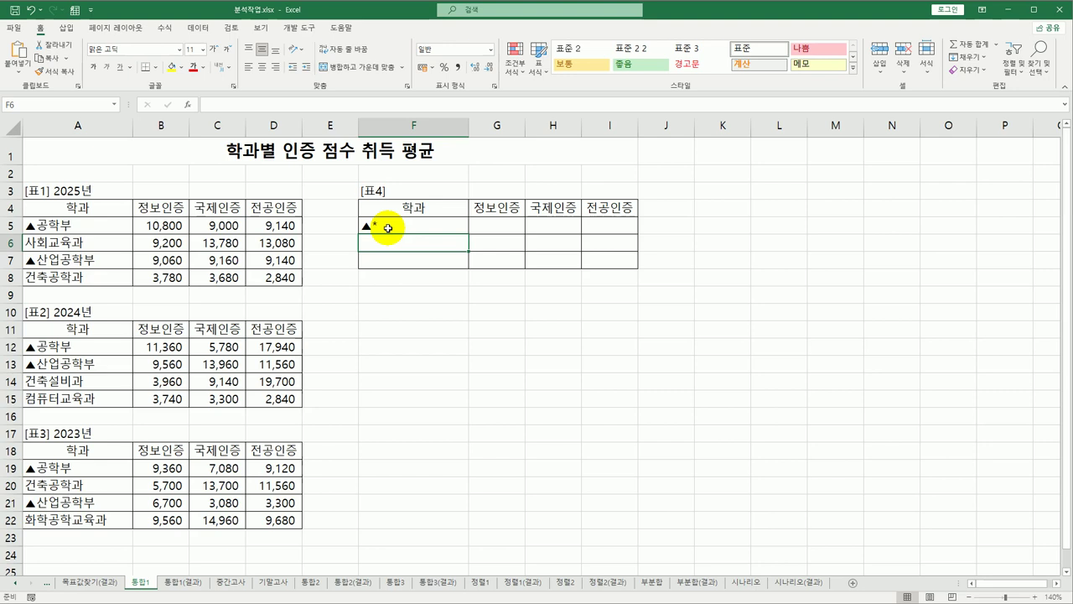
Enter the wildcard condition 건축??과 in cell F6 of Table 4.
type("격")
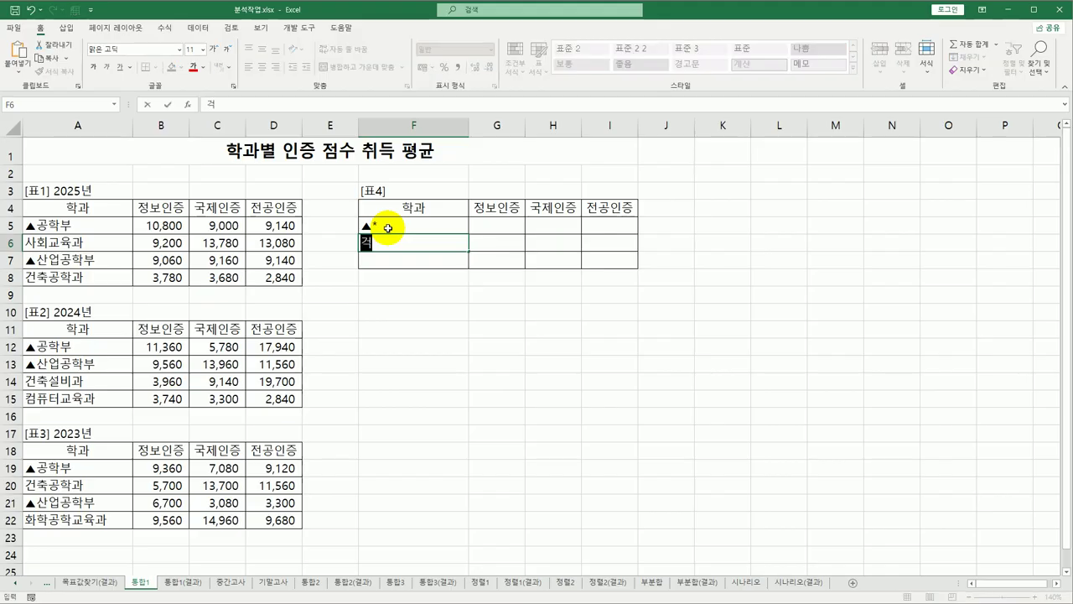
key("BackSpace")
key("BackSpace")
type("건축과")
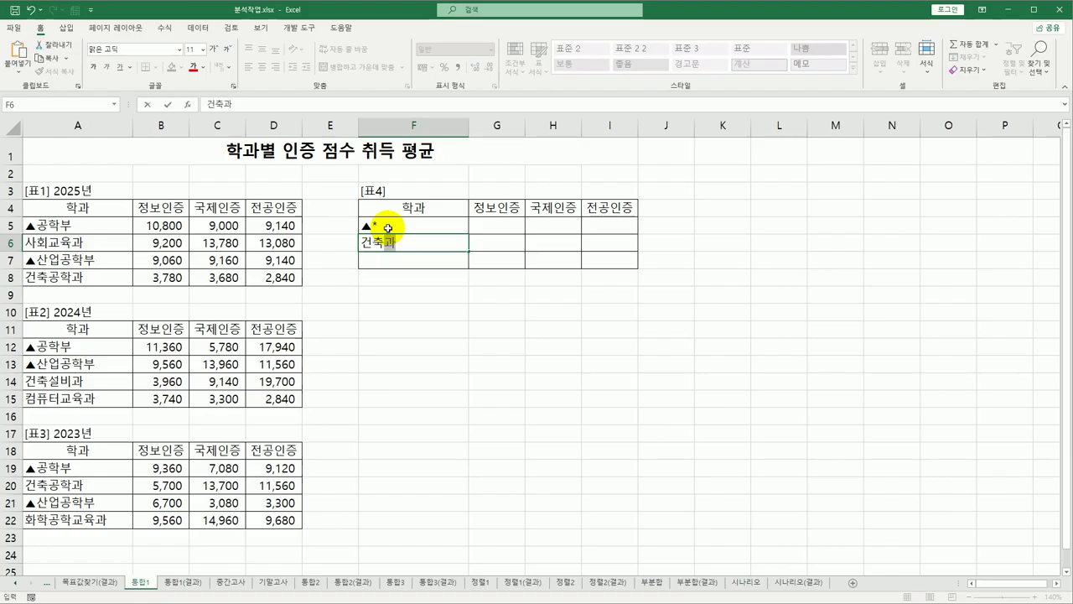
left_click(389, 241)
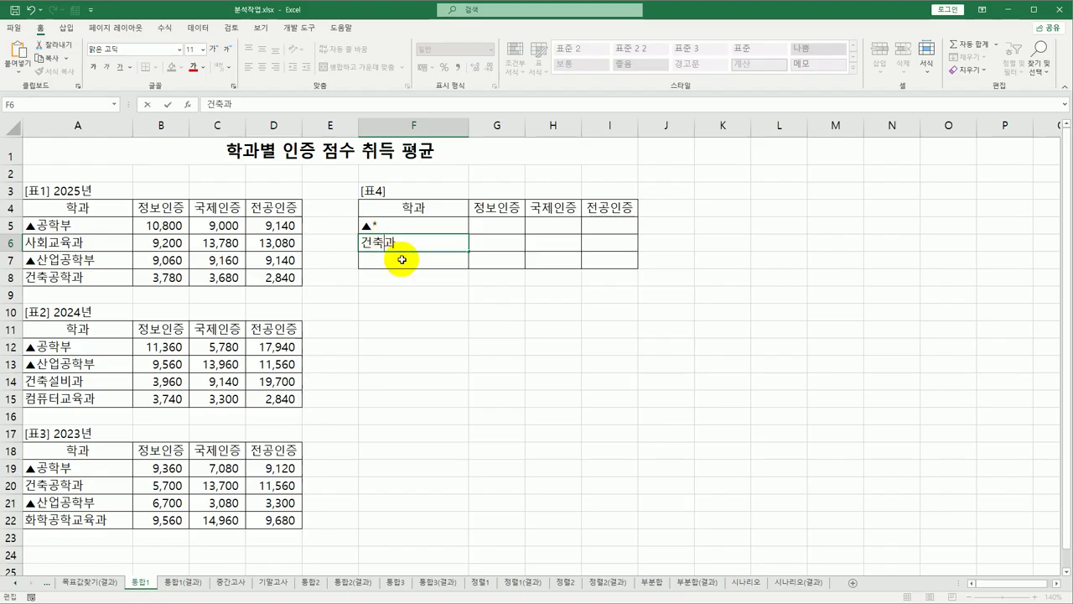
type("??")
key("Return")
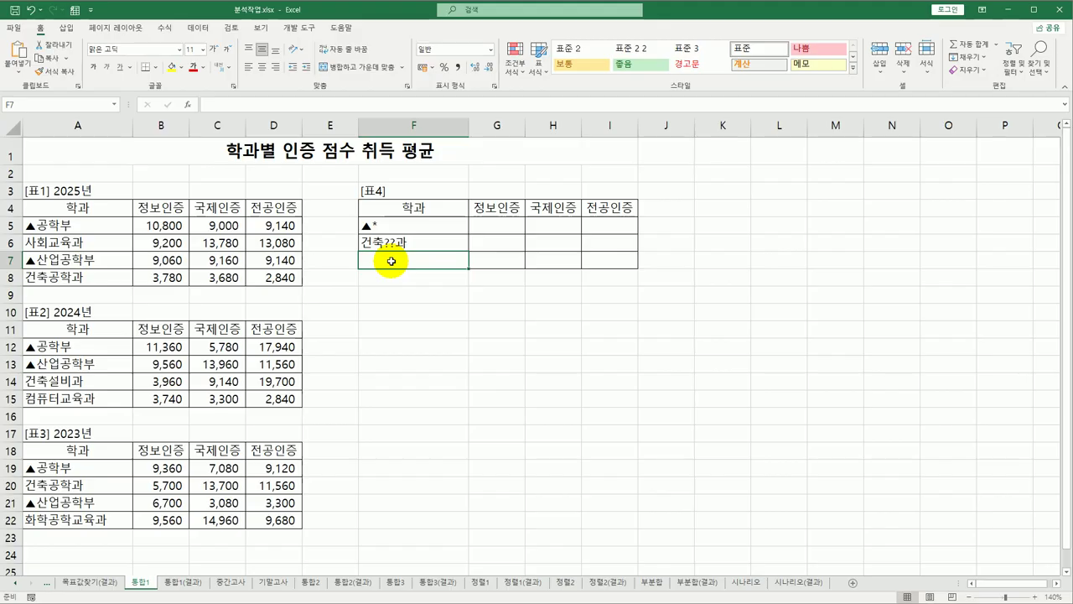
Enter the wildcard condition *교육과 in cell F7 of Table 4.
type("*")
type("교육과")
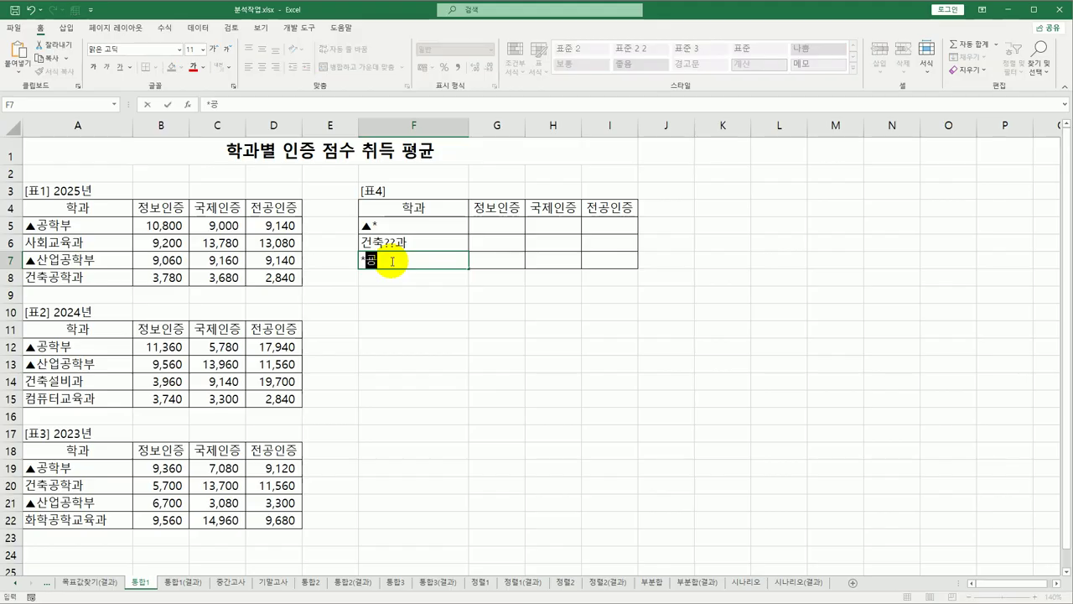
key("Return")
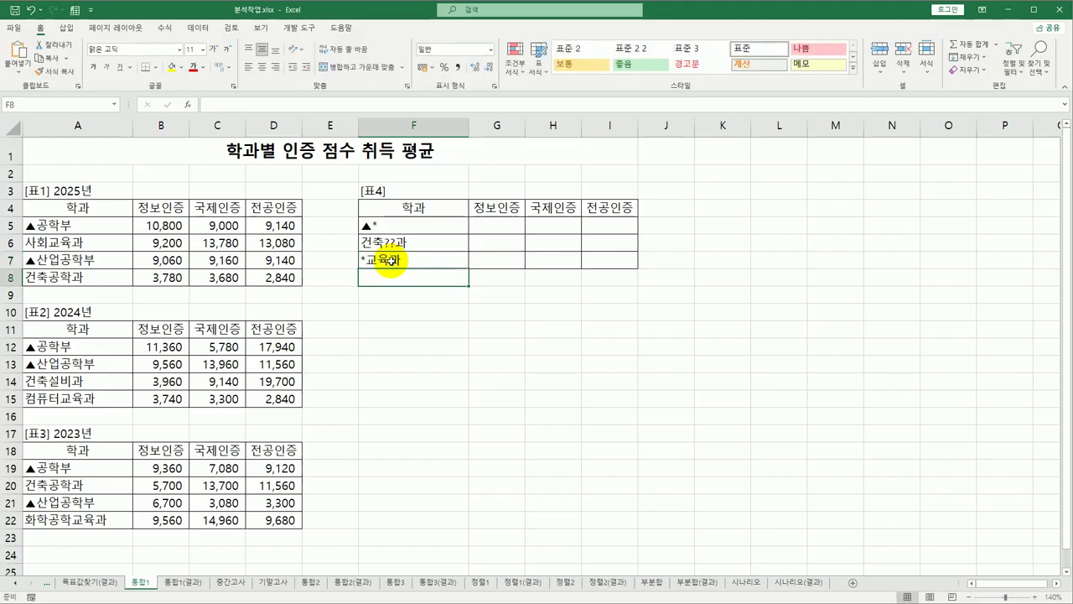
left_click(388, 261)
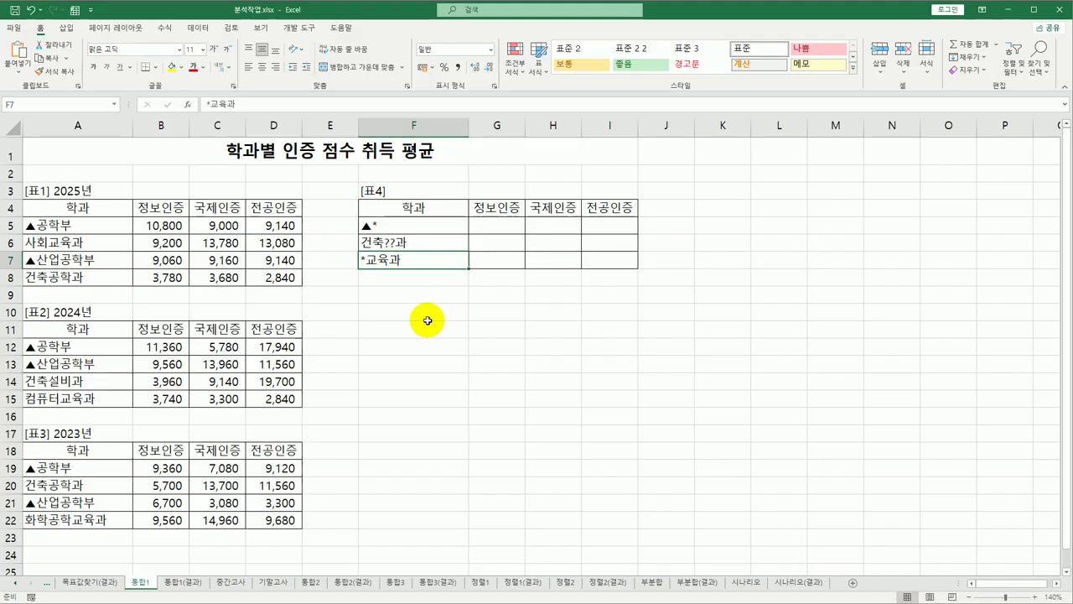
Start a Consolidate (통합) operation on Table 4's range F4:I7 with 평균 (Average) as the function.
left_click_drag(437, 210, 581, 254)
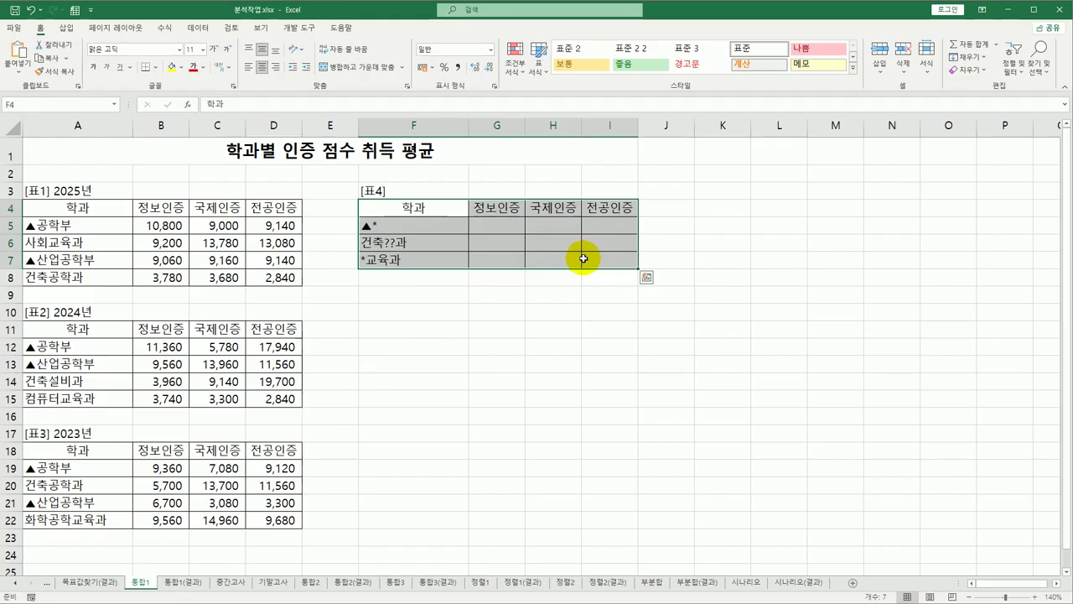
left_click(198, 27)
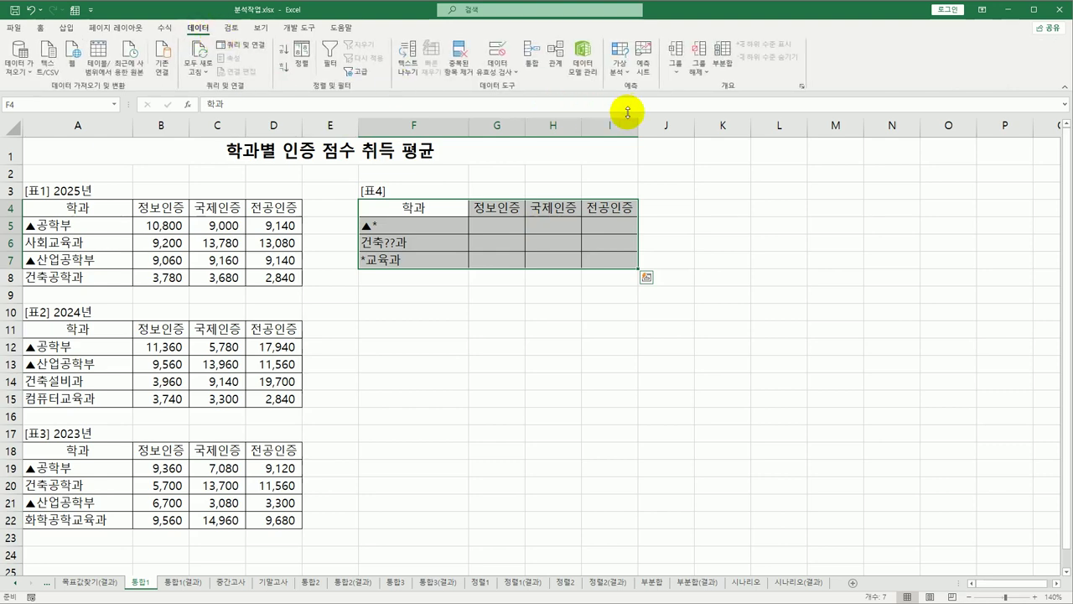
left_click(533, 57)
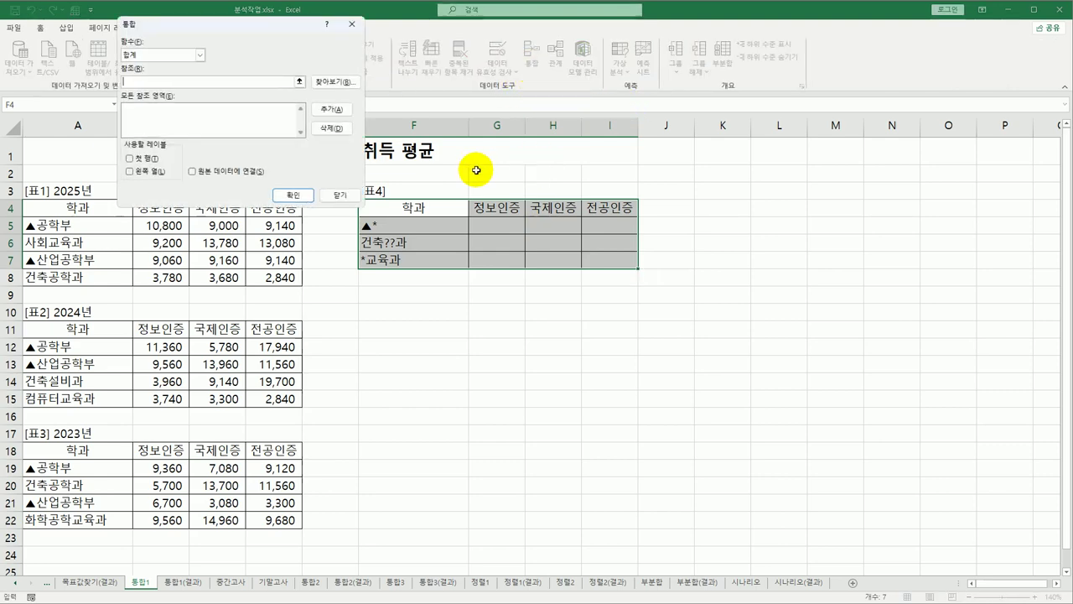
left_click_drag(279, 31, 526, 293)
left_click(446, 320)
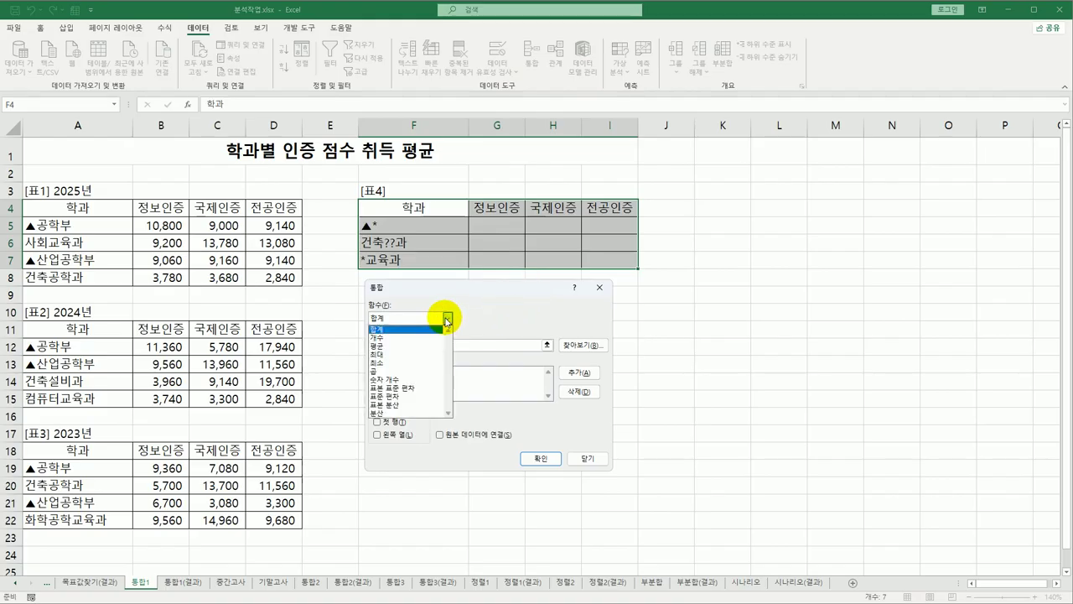
left_click(433, 345)
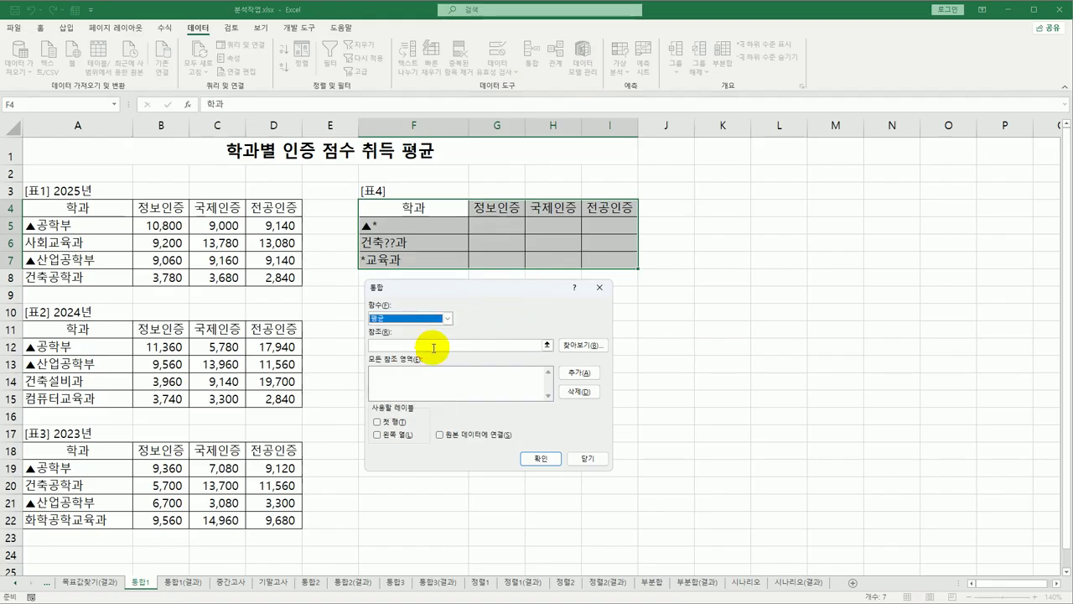
left_click(433, 346)
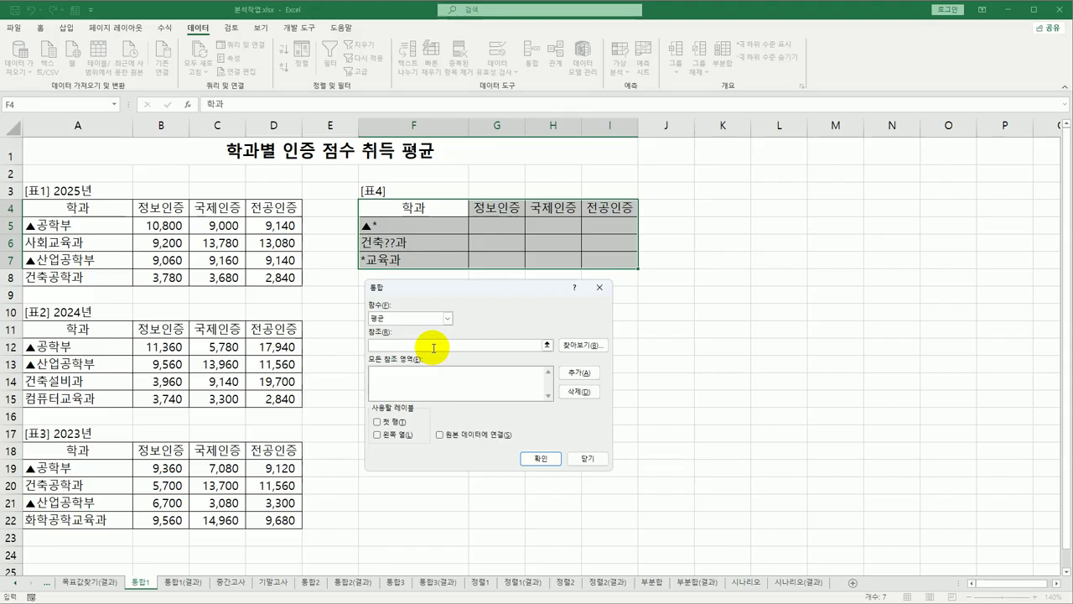
Add the source tables A4:D8, A11:D15 and A18:D22 to the consolidation references.
left_click_drag(112, 207, 289, 276)
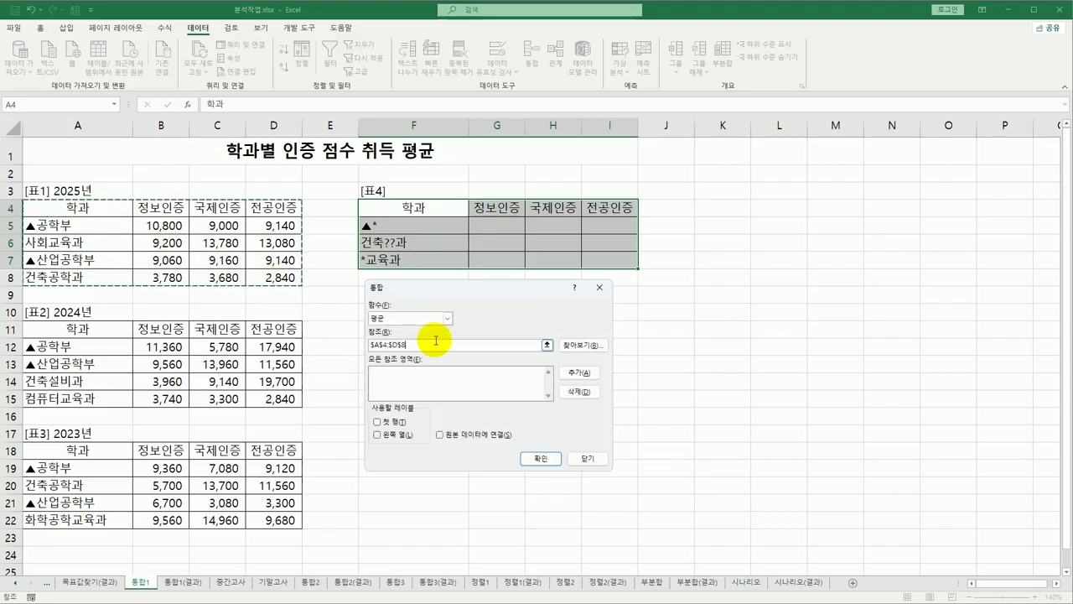
left_click(579, 373)
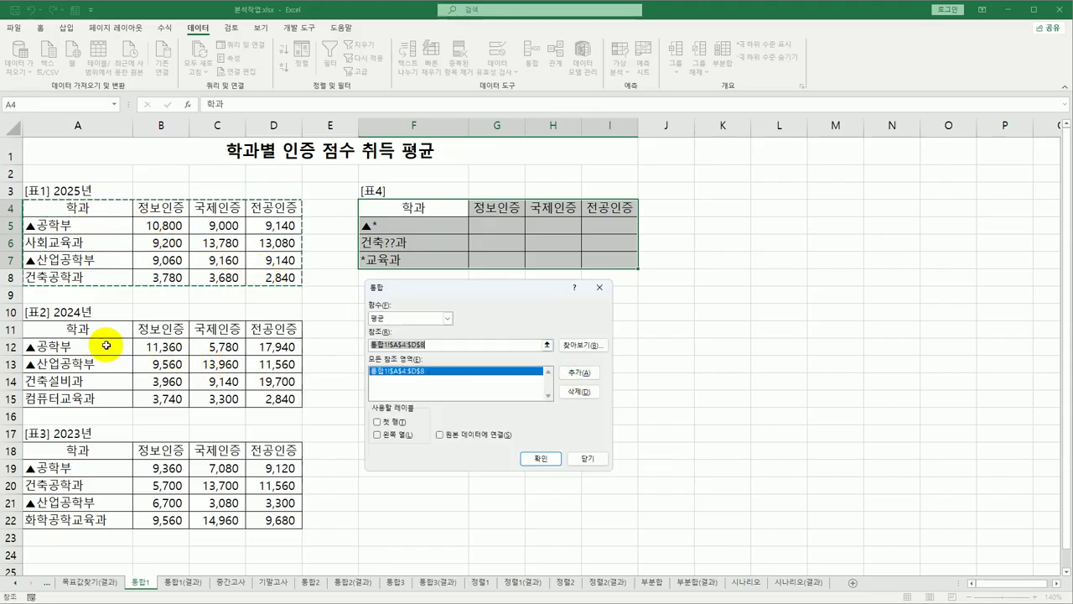
left_click_drag(105, 330, 285, 399)
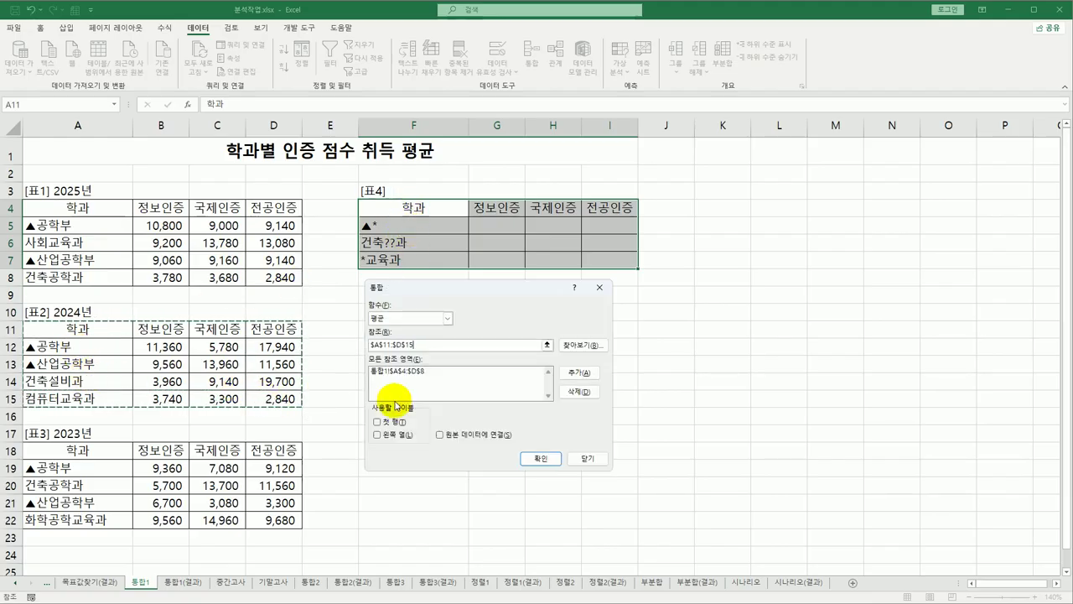
left_click(579, 372)
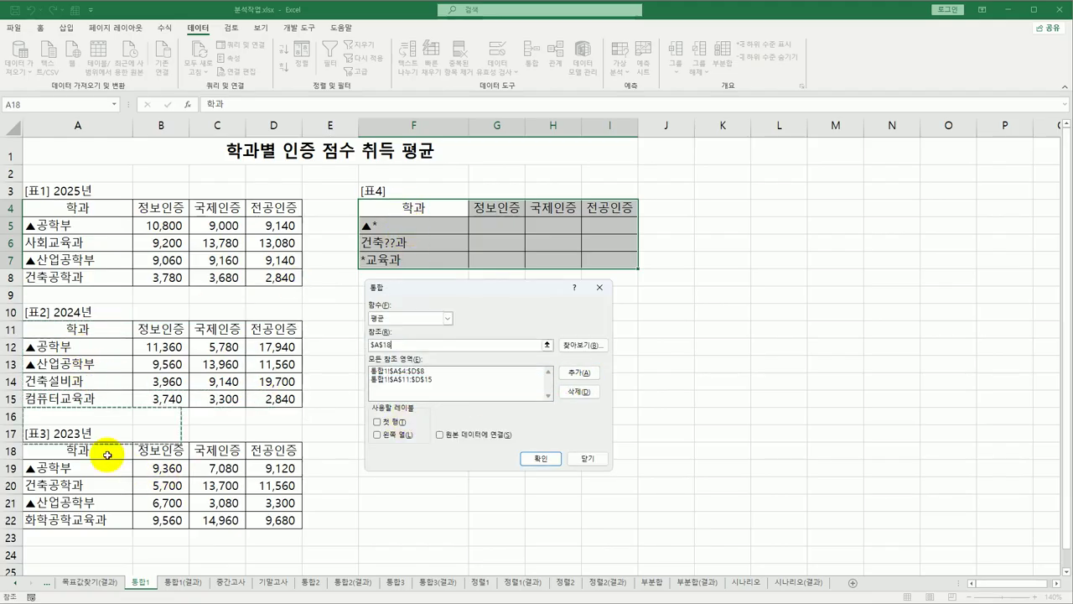
left_click_drag(72, 450, 281, 519)
left_click(572, 374)
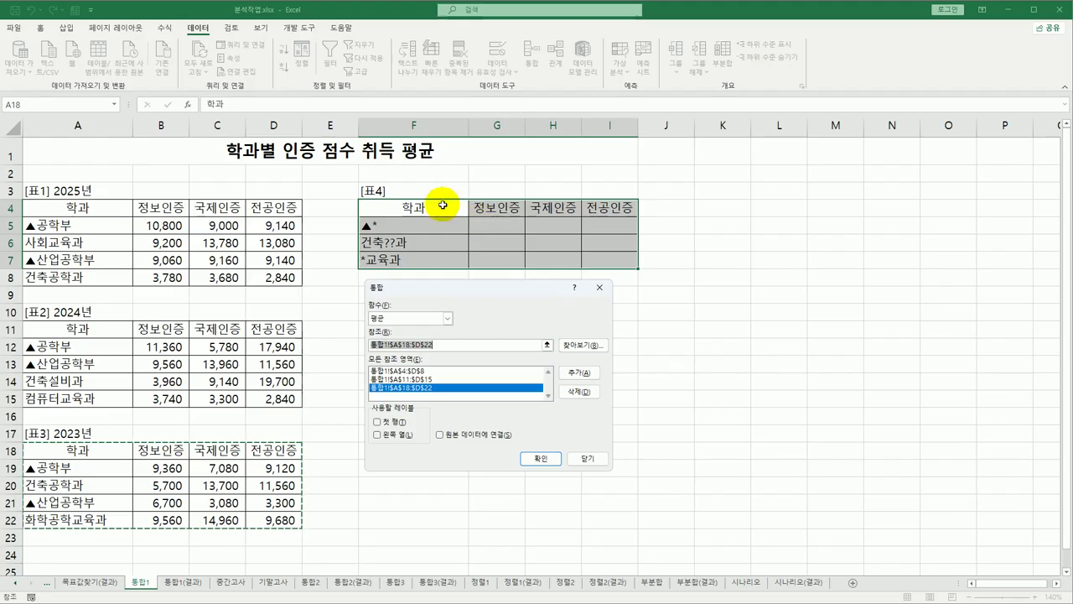
Use the first row (첫 행) and left column (왼쪽 열) as labels and run the consolidation.
left_click(391, 423)
left_click(391, 435)
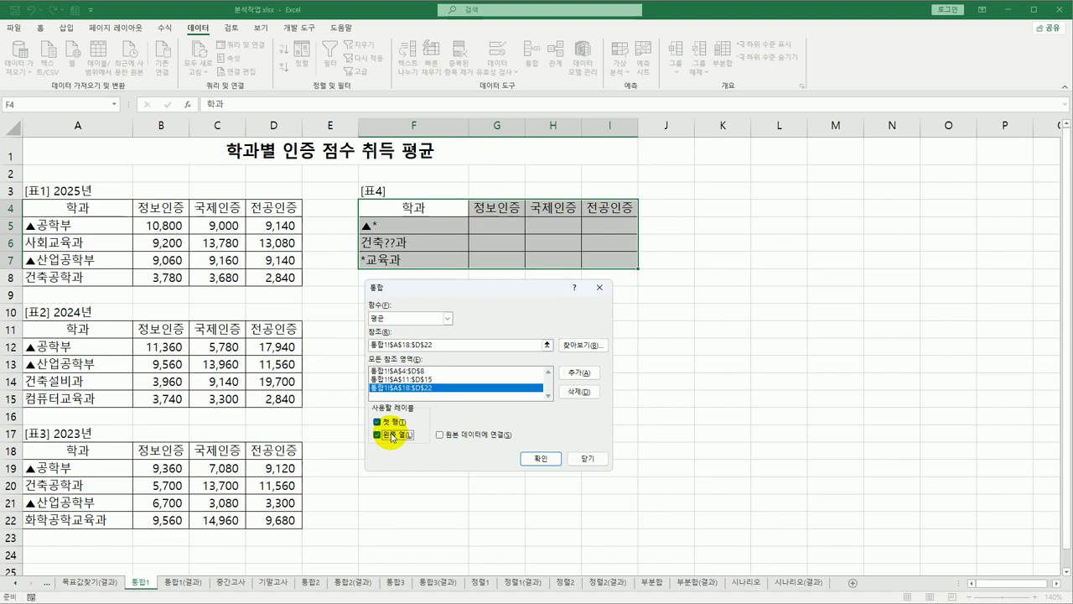
left_click(540, 457)
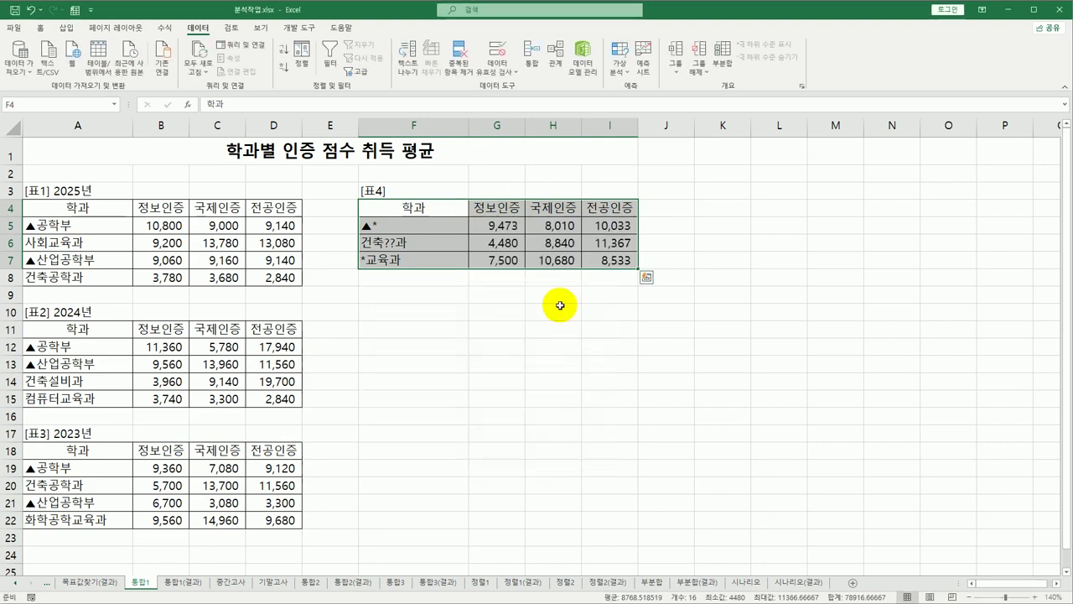
Check the consolidated averages and conditions in Table 4 against the 통합1(결과) sheet.
left_click(616, 261)
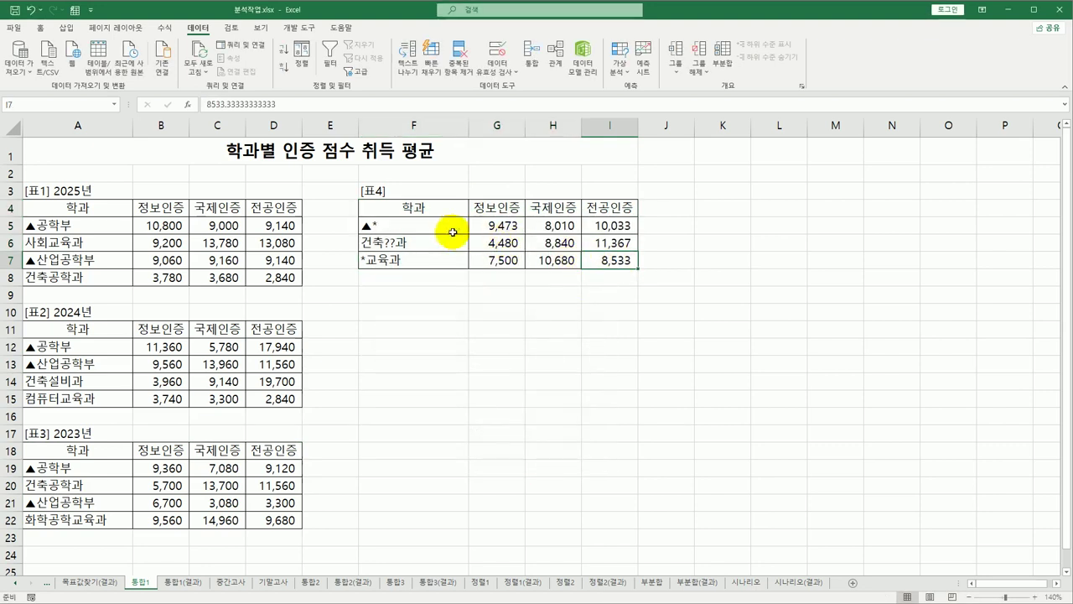
left_click_drag(451, 228, 447, 262)
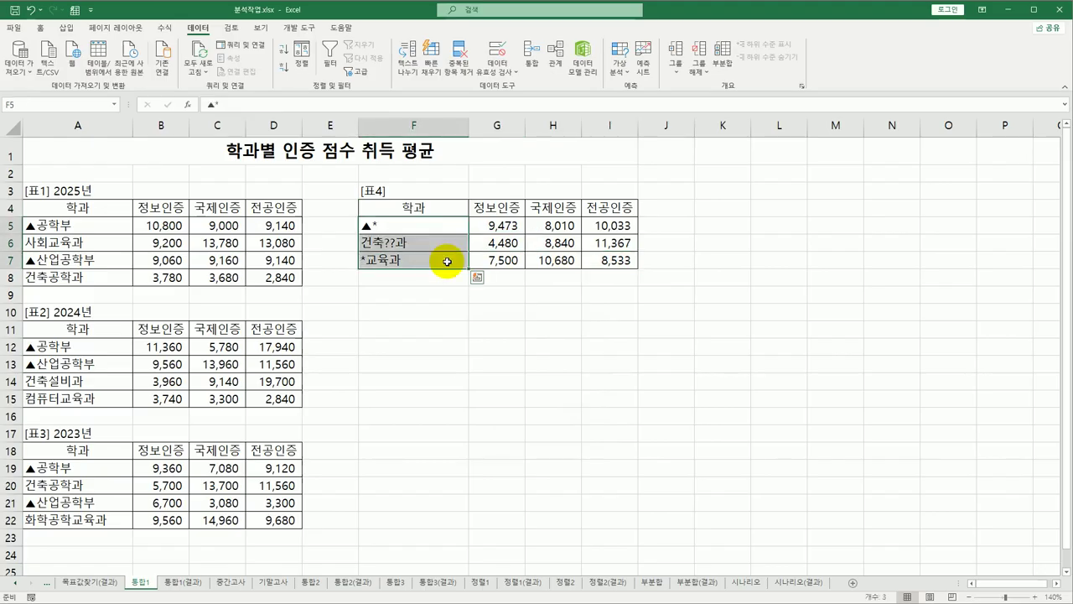
left_click(660, 266)
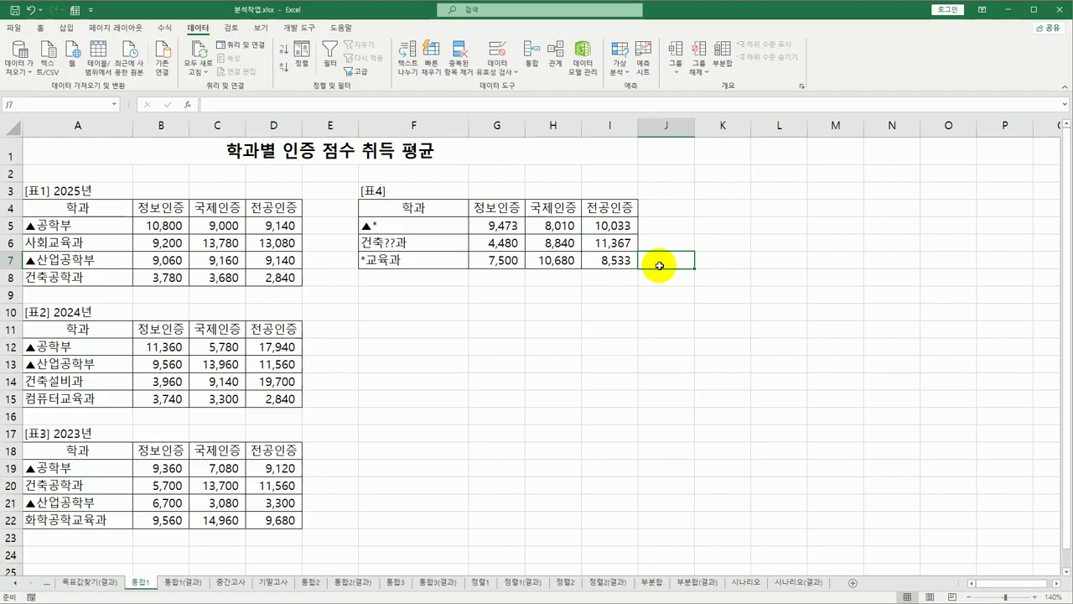
left_click(197, 582)
left_click(141, 582)
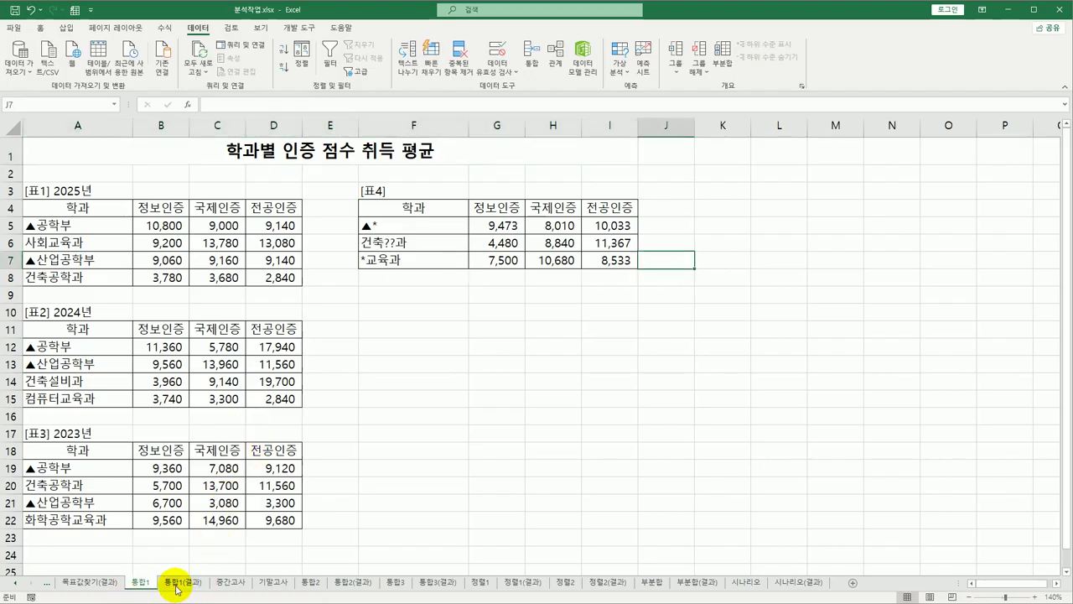
left_click(178, 584)
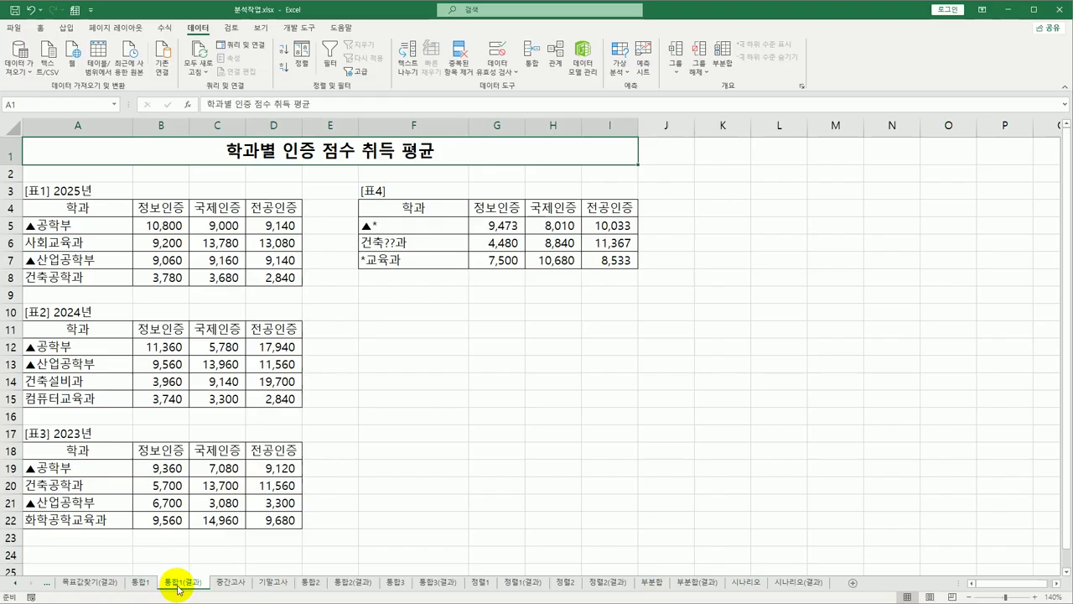
Review the exam score tables on the 중간고사 and 기말고사 sheets and the empty Table 3 on the 통합2 sheet.
left_click(228, 582)
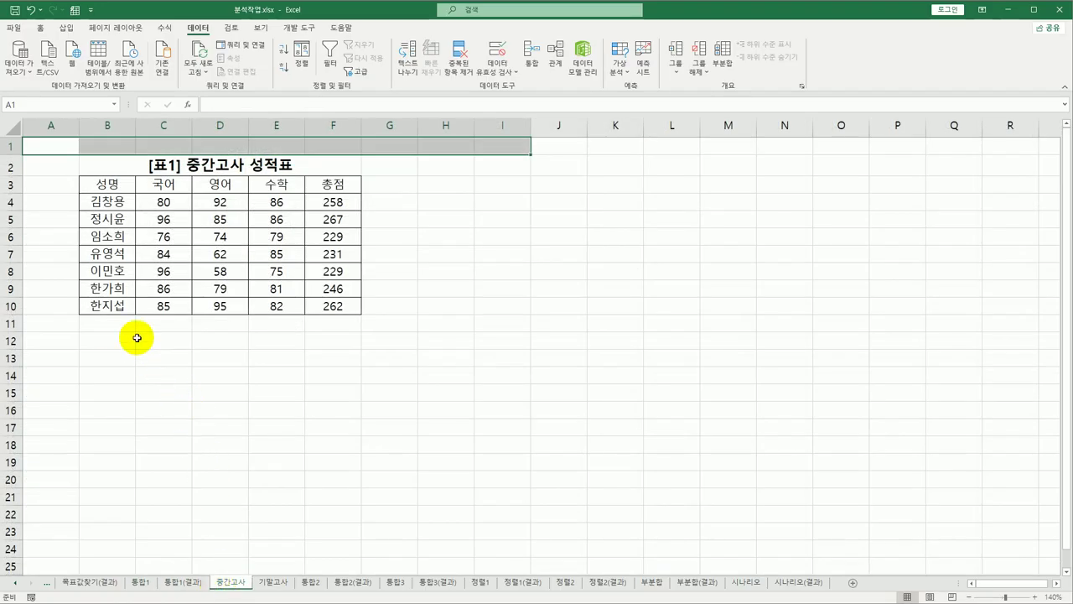
left_click(58, 148)
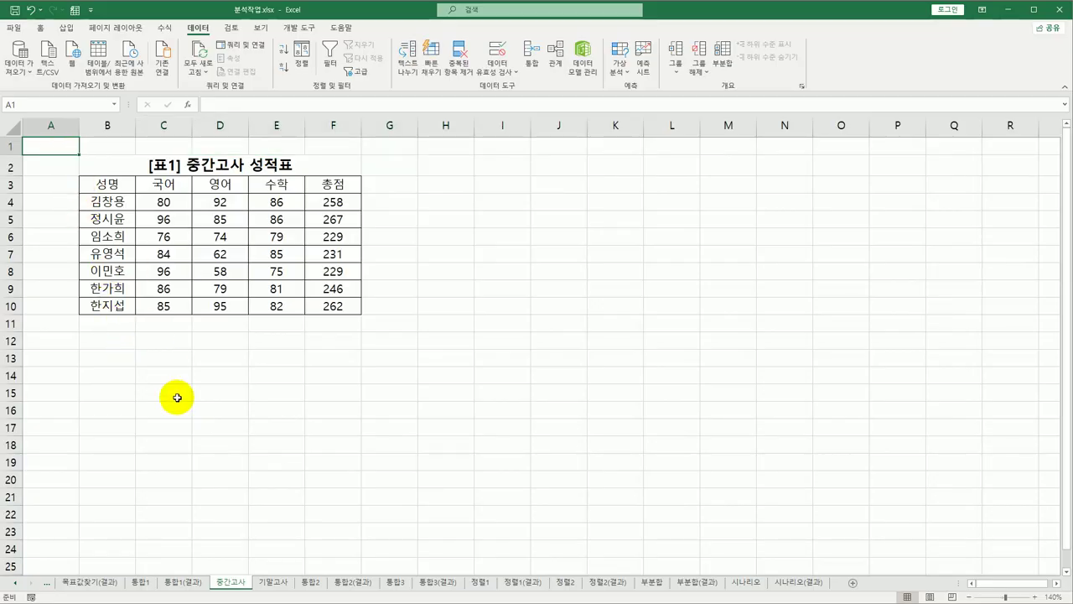
key("ctrl+Page_Down")
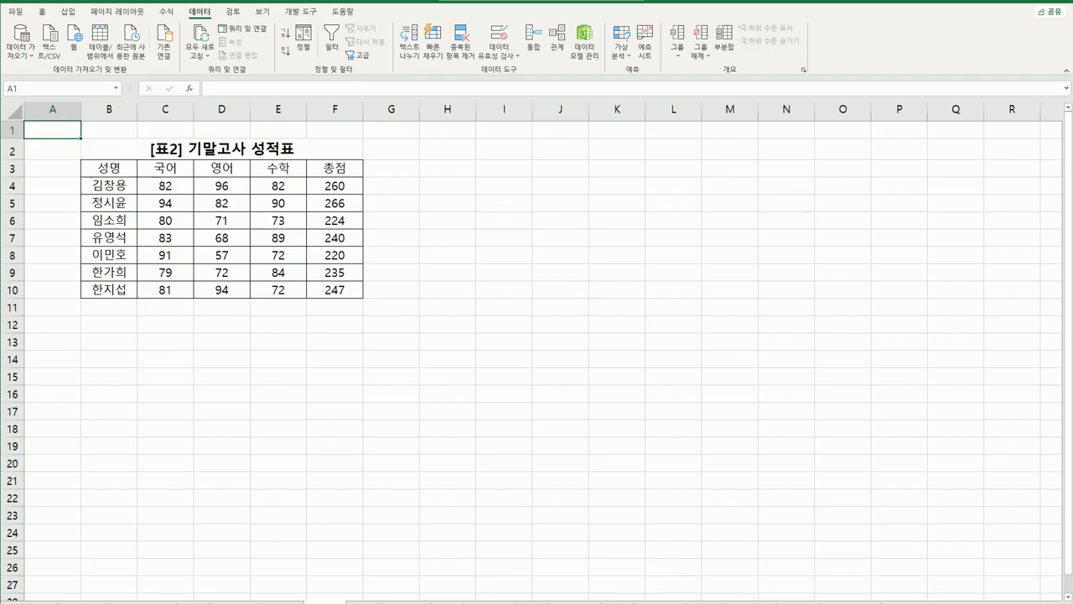
key("ctrl+Page_Down")
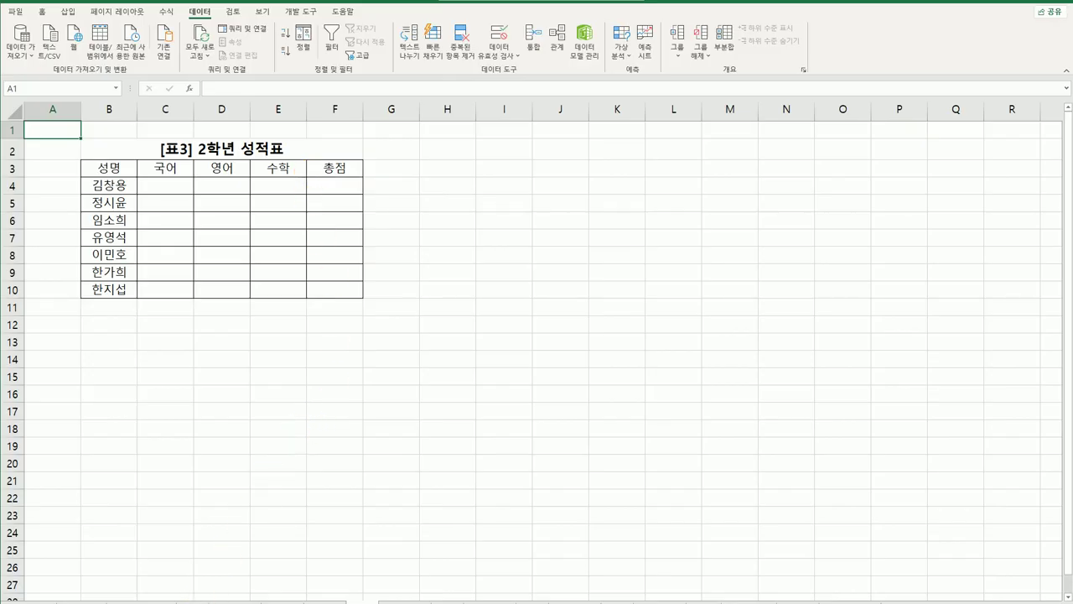
key("ctrl+Page_Down")
Start a Consolidate (통합) operation on Table 3's range B3:F10 in 통합2 with 평균 (Average) as the function.
left_click_drag(108, 166, 357, 298)
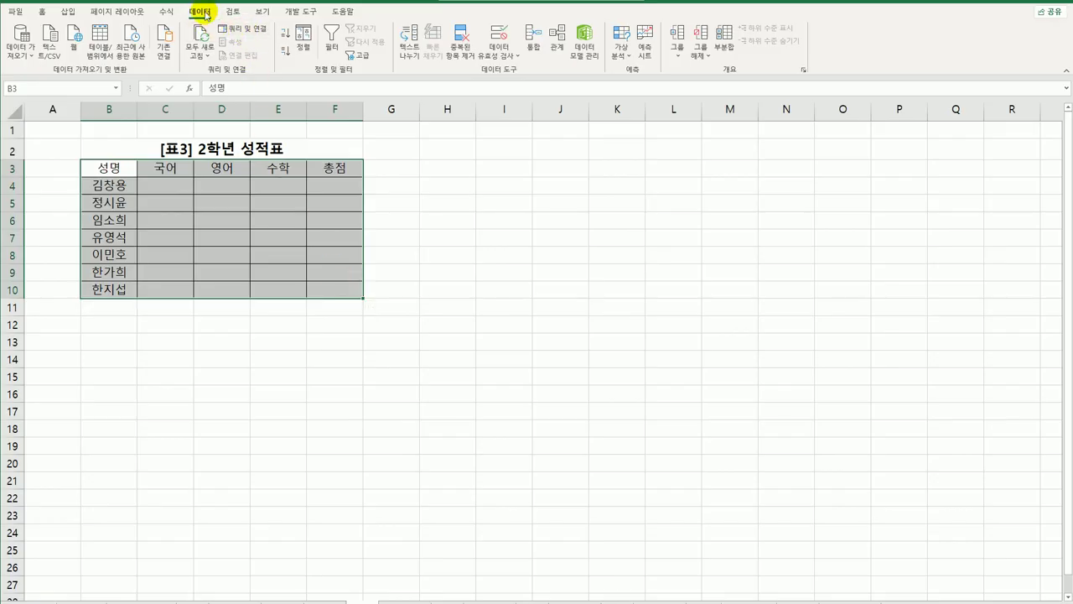
left_click(531, 41)
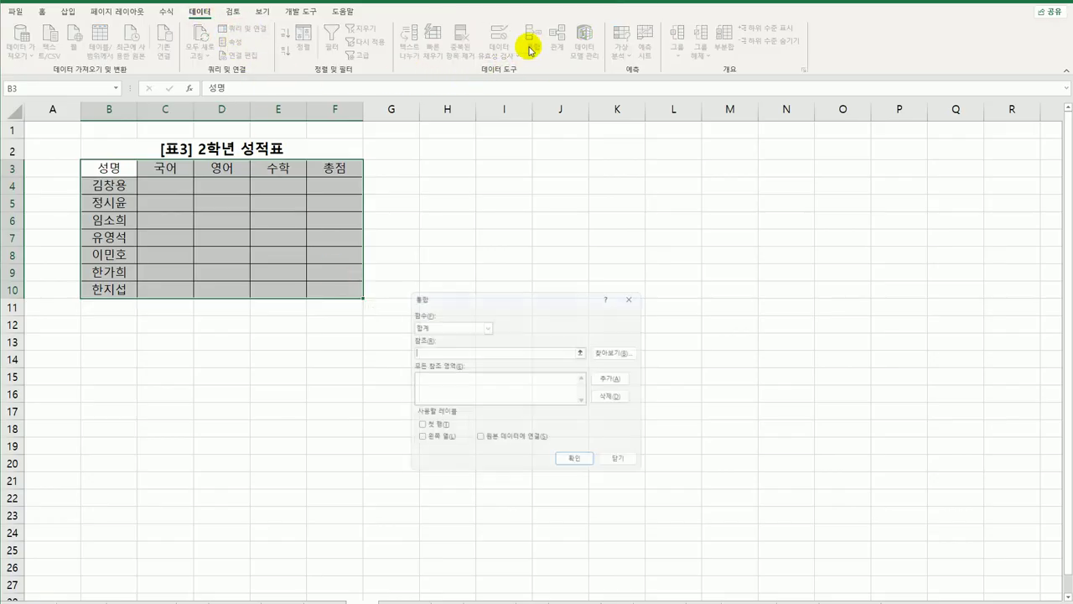
left_click_drag(518, 302, 515, 224)
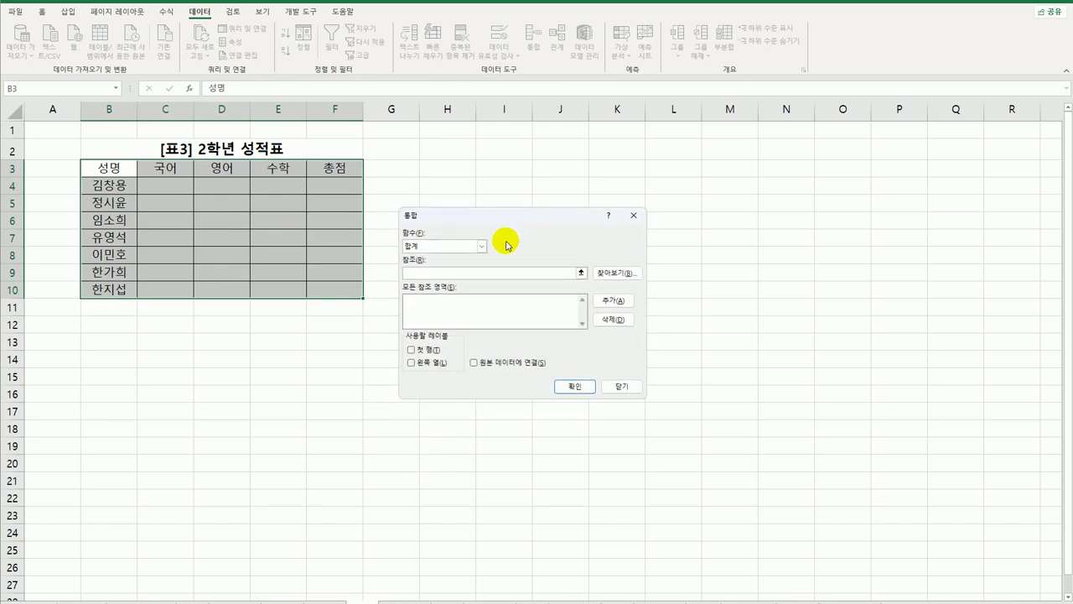
left_click(482, 245)
left_click(450, 274)
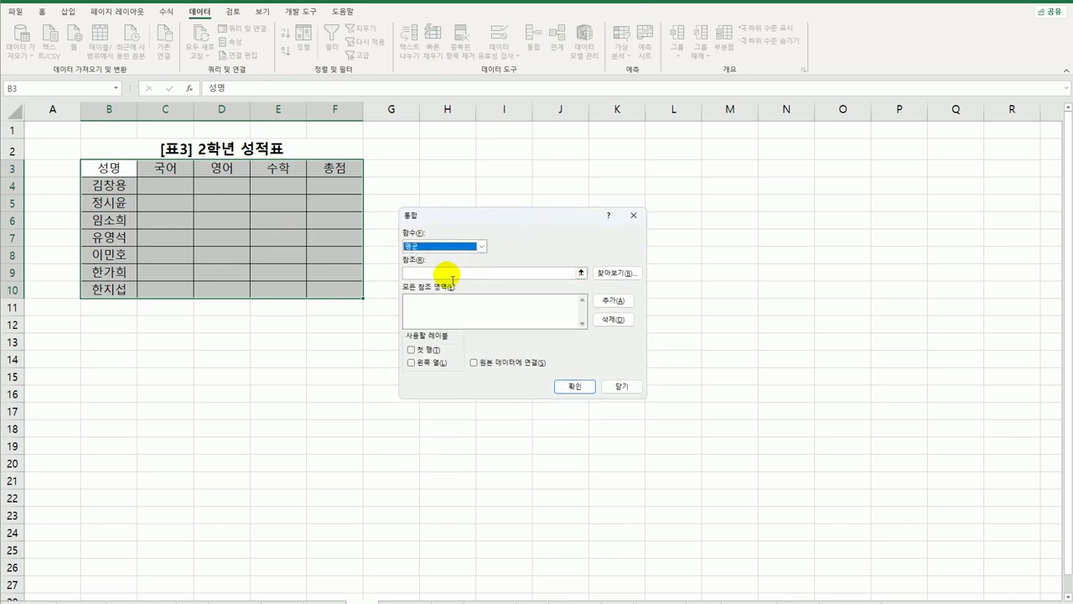
left_click(452, 273)
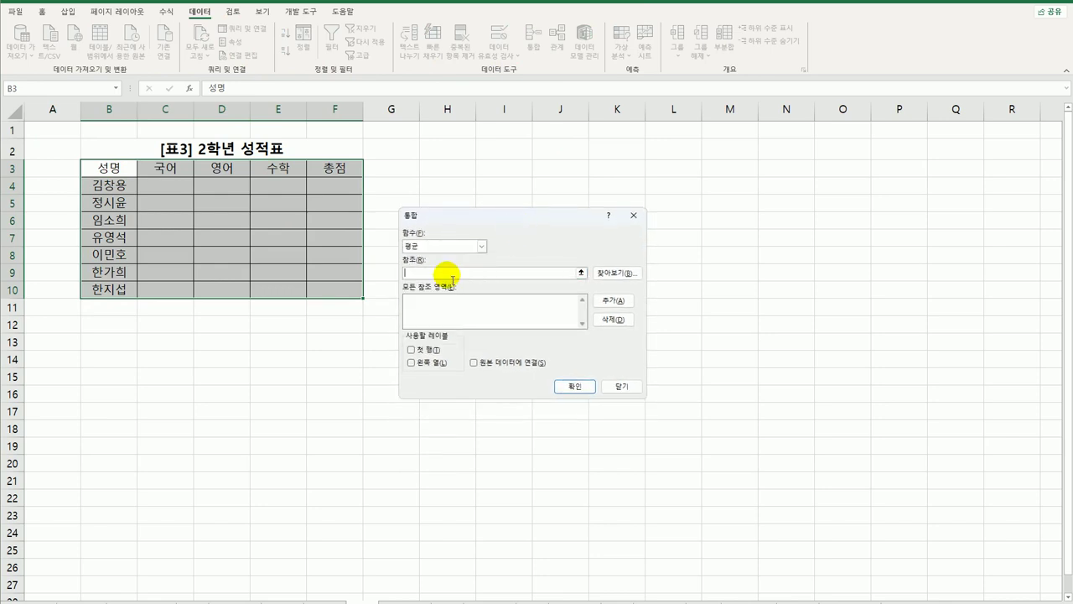
Add B3:F10 from the 중간고사 and 기말고사 sheets to the consolidation references for 통합2.
left_click(305, 597)
left_click_drag(107, 168, 276, 236)
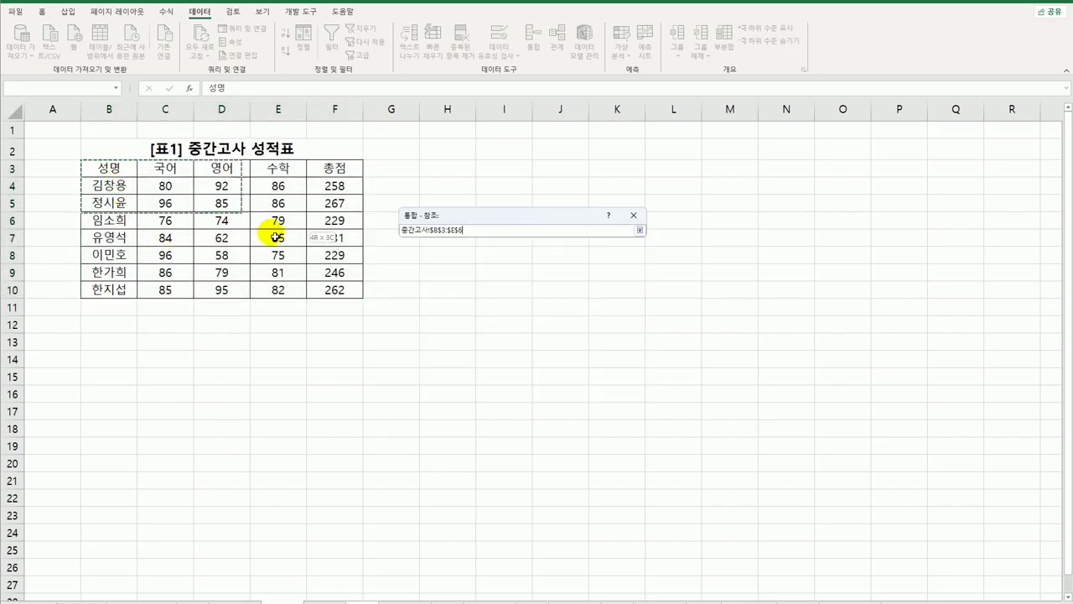
left_click_drag(321, 293, 321, 294)
left_click(614, 300)
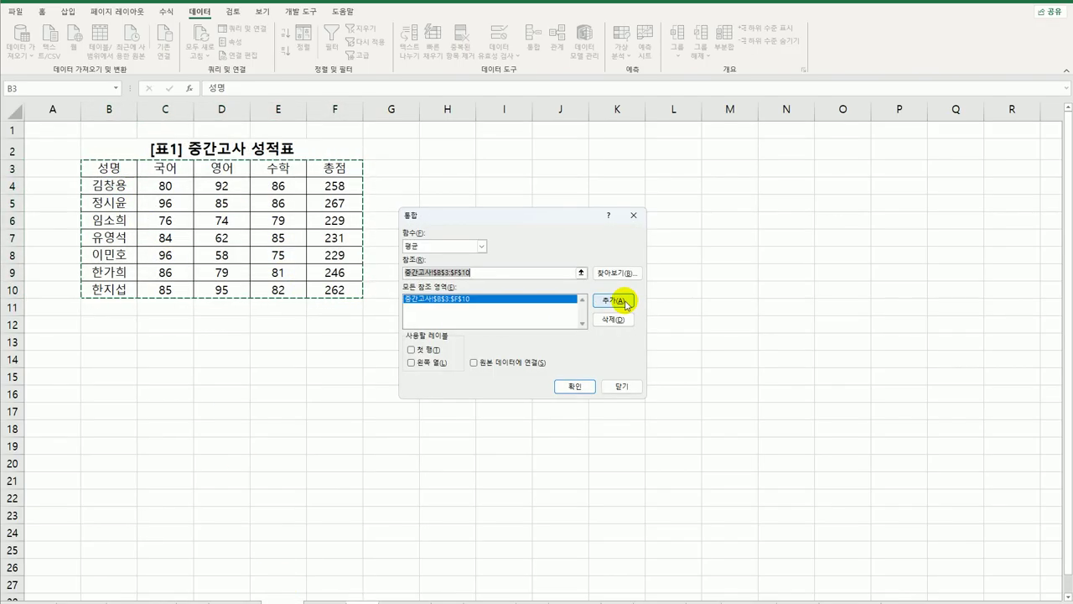
left_click(327, 599)
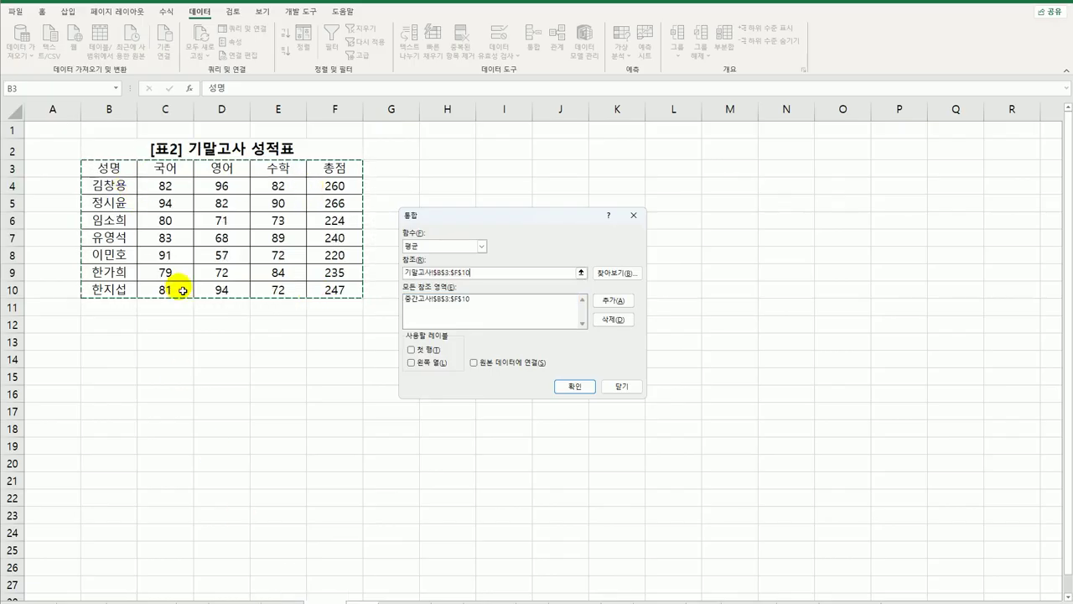
left_click(611, 301)
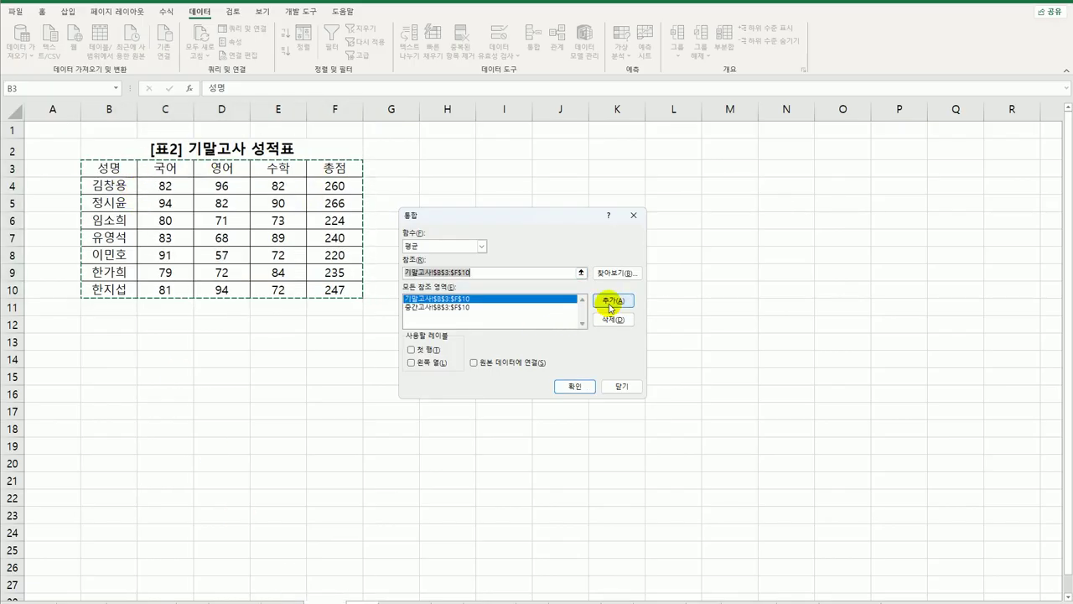
Use the first row (첫 행) and left column (왼쪽 열) as labels and consolidate the scores into 통합2.
left_click(426, 353)
left_click(418, 363)
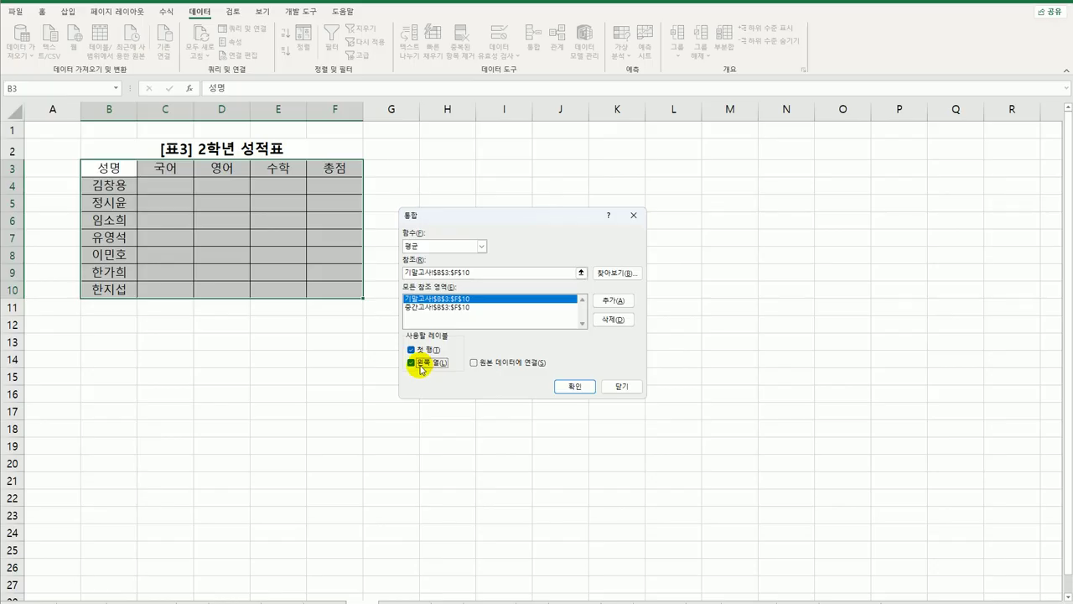
left_click(570, 389)
left_click(335, 291)
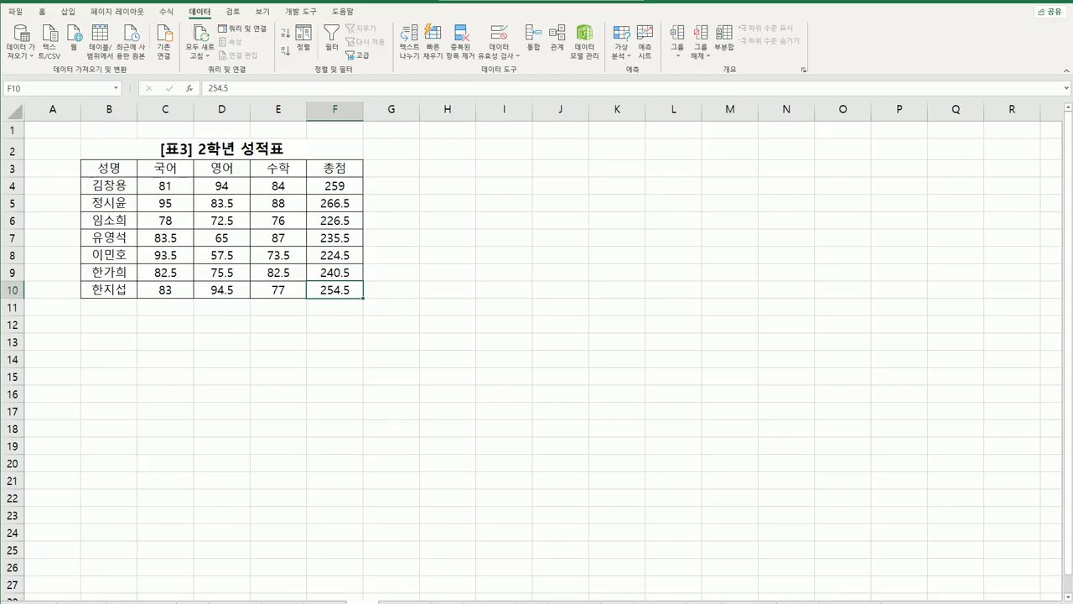
Compare the 중간고사 source scores with the 통합2 averages, and open the 통합3 sheet.
left_click(52, 130)
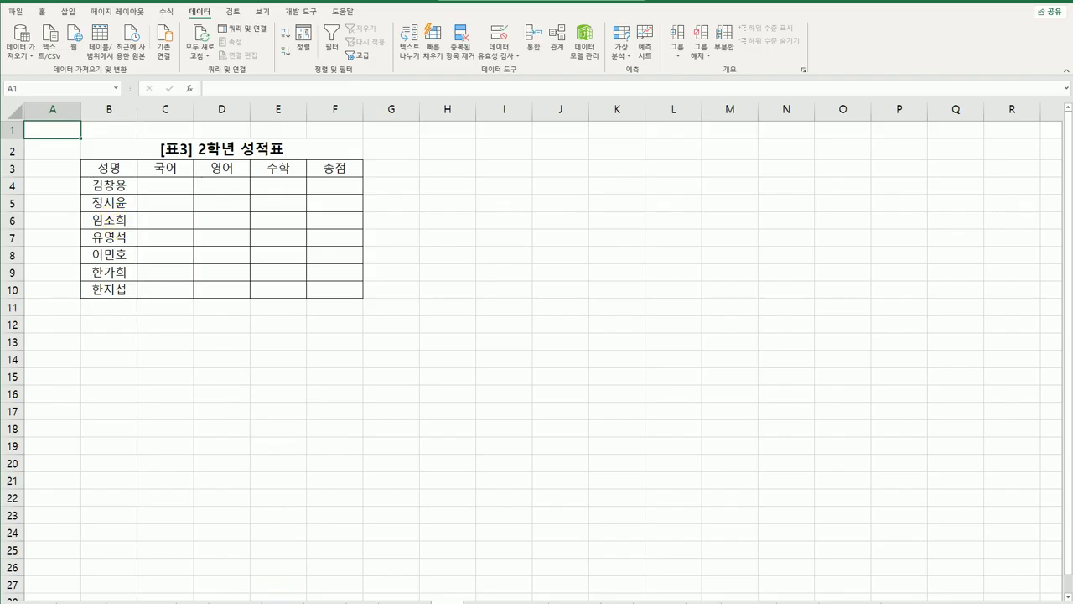
left_click(274, 601)
left_click(174, 191)
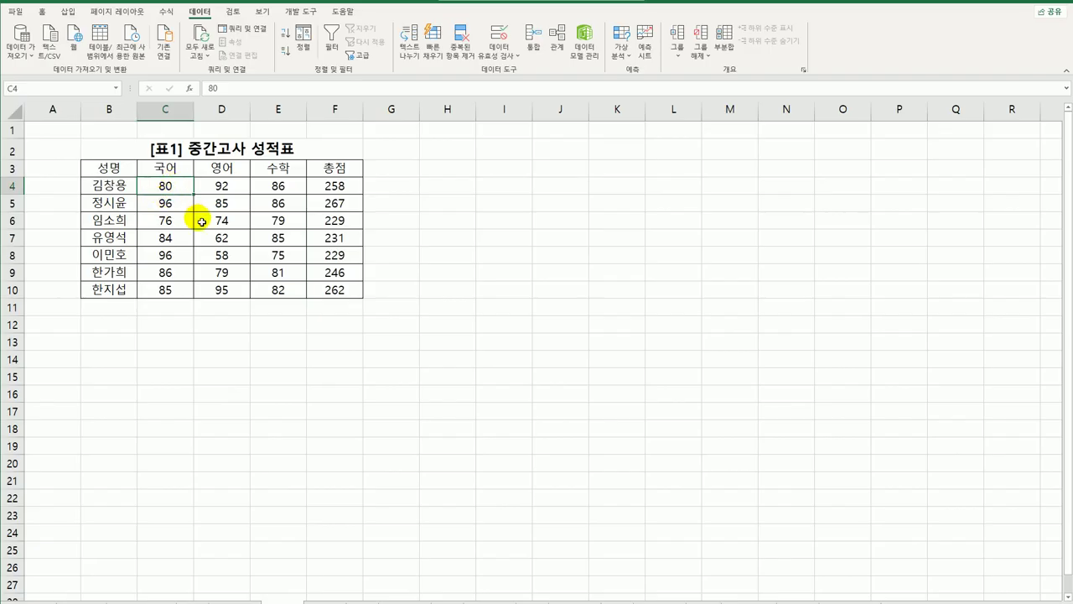
key("ctrl+Page_Down")
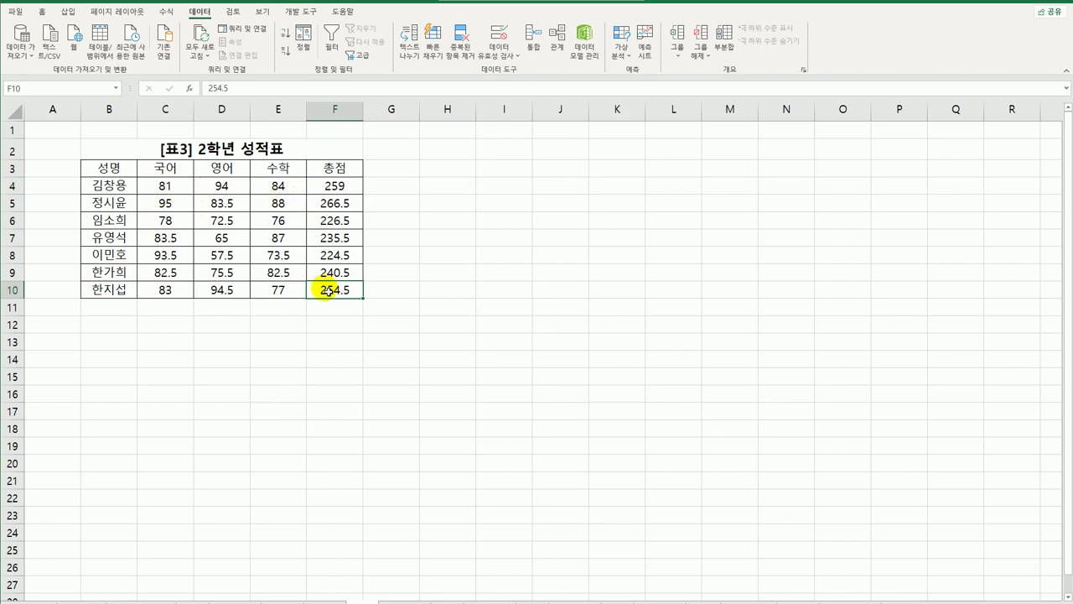
key("ctrl+Page_Down")
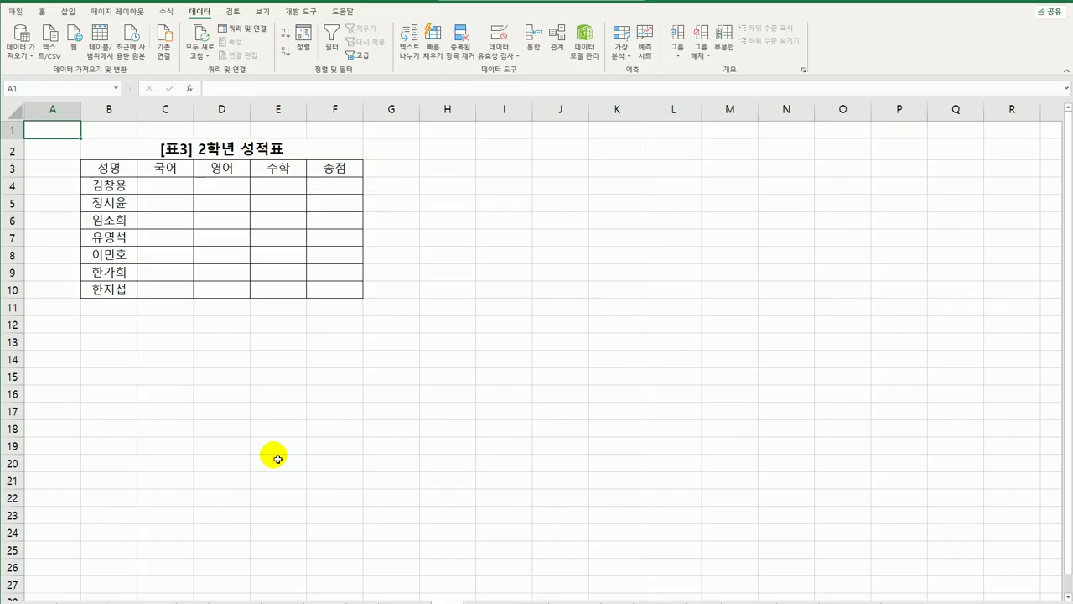
Start a Consolidate (통합) operation on range B3:F10 of the 통합3 sheet with 평균 (Average) as the function.
left_click(132, 173)
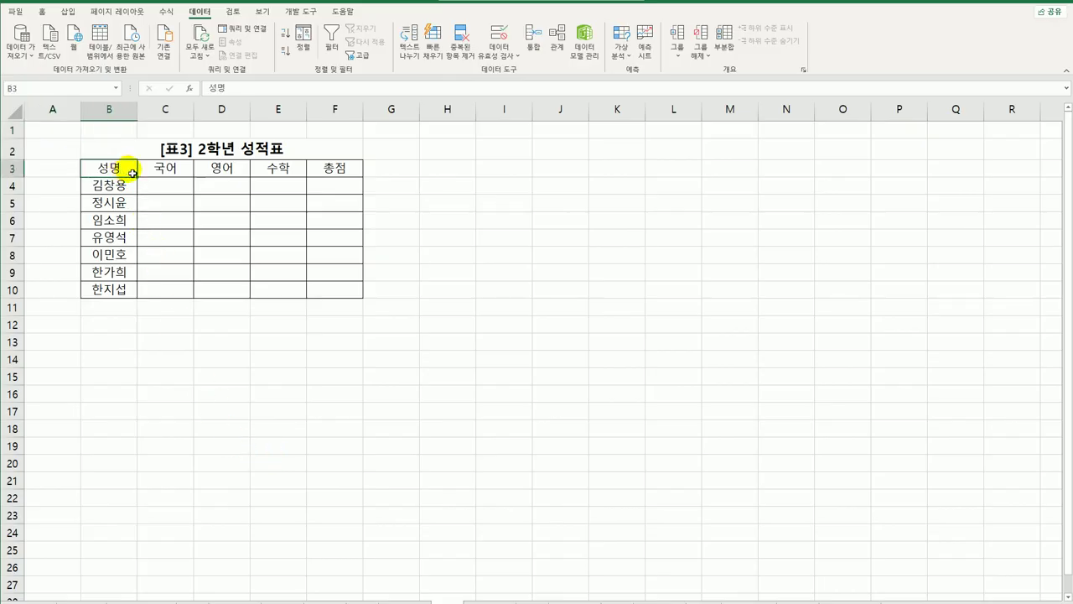
left_click_drag(132, 173, 347, 286)
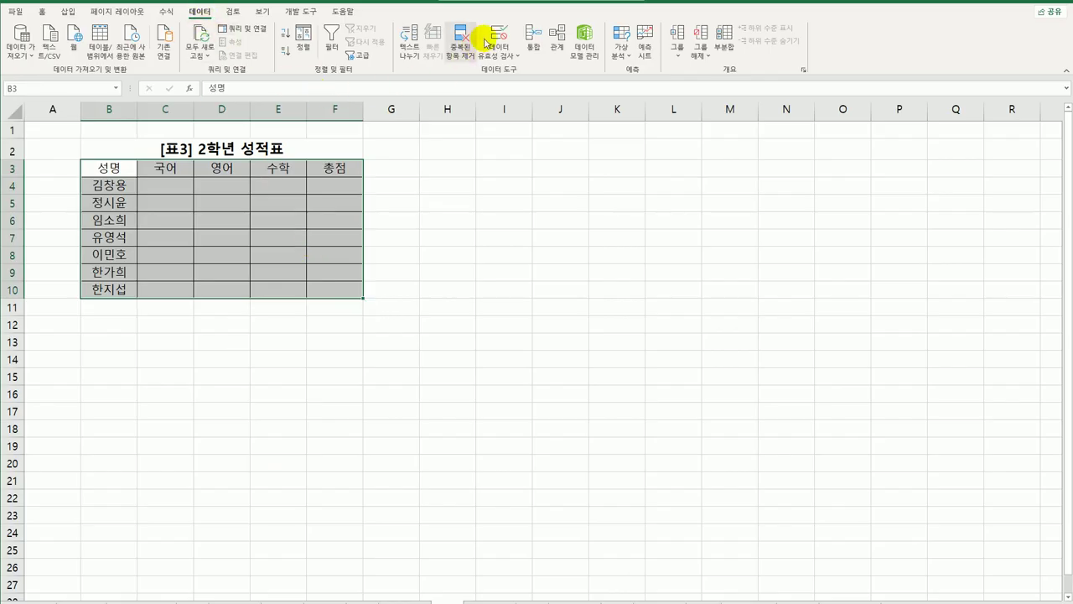
left_click(530, 48)
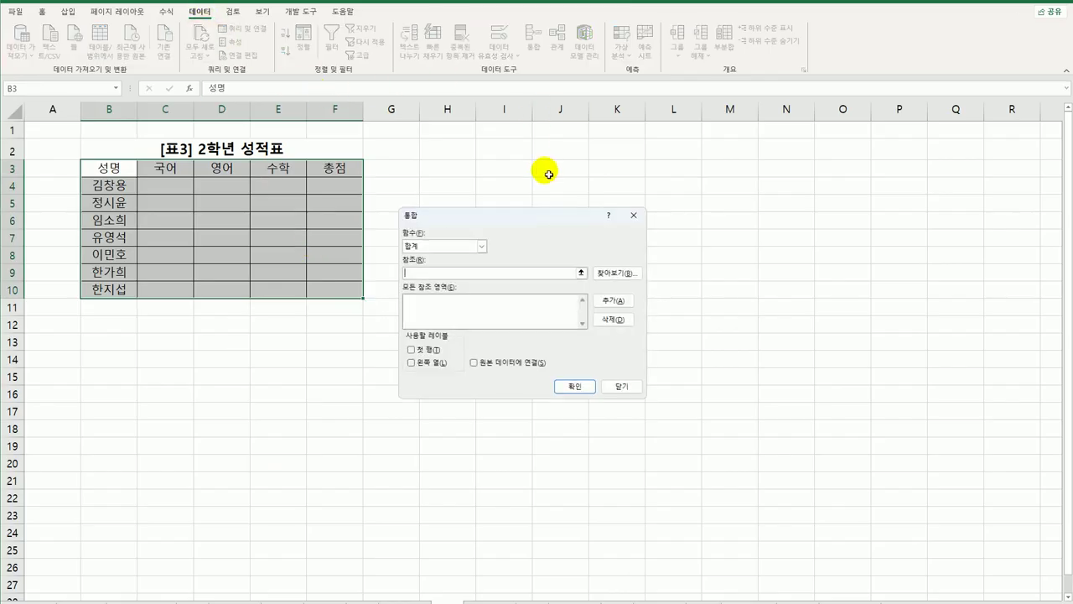
left_click(459, 247)
left_click(451, 274)
left_click(448, 276)
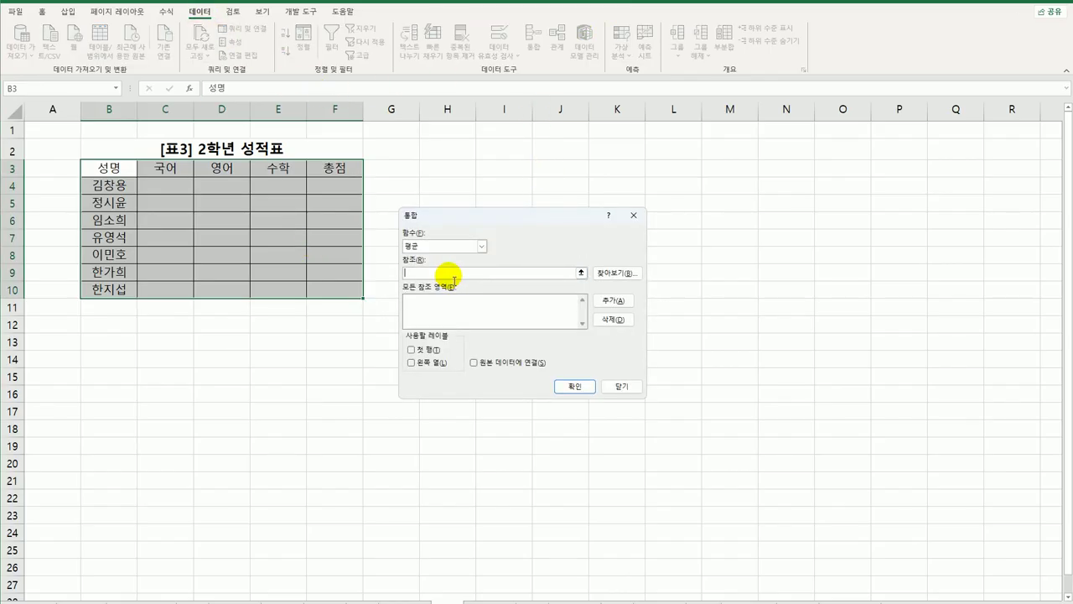
Add the midterm (중간고사) and final exam (기말고사) ranges B3:F10 to the consolidation references for 통합3.
left_click(312, 599)
left_click_drag(109, 167, 318, 295)
left_click(612, 299)
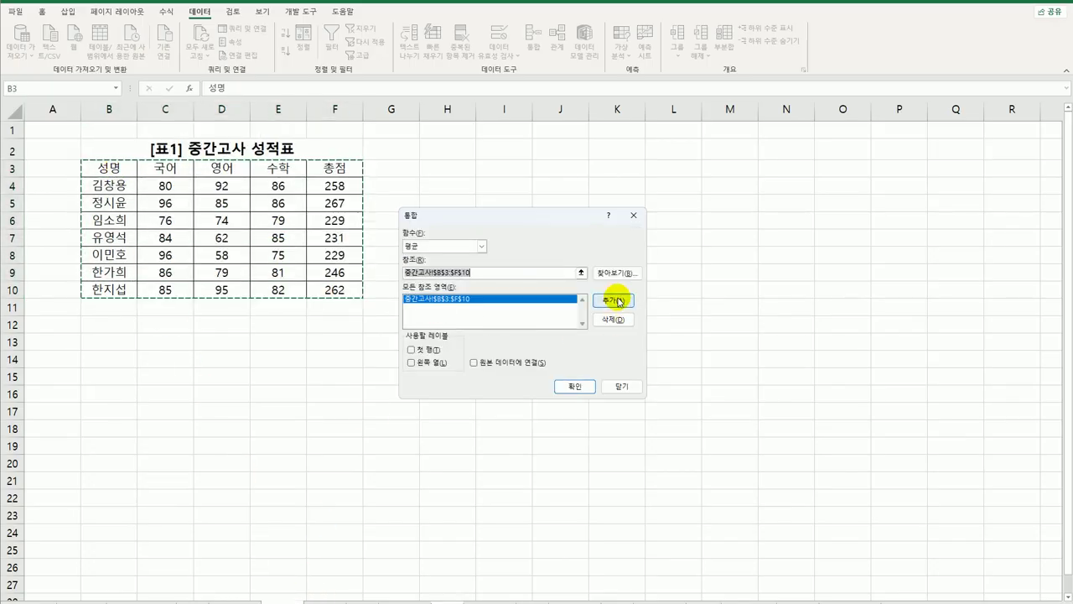
left_click(300, 597)
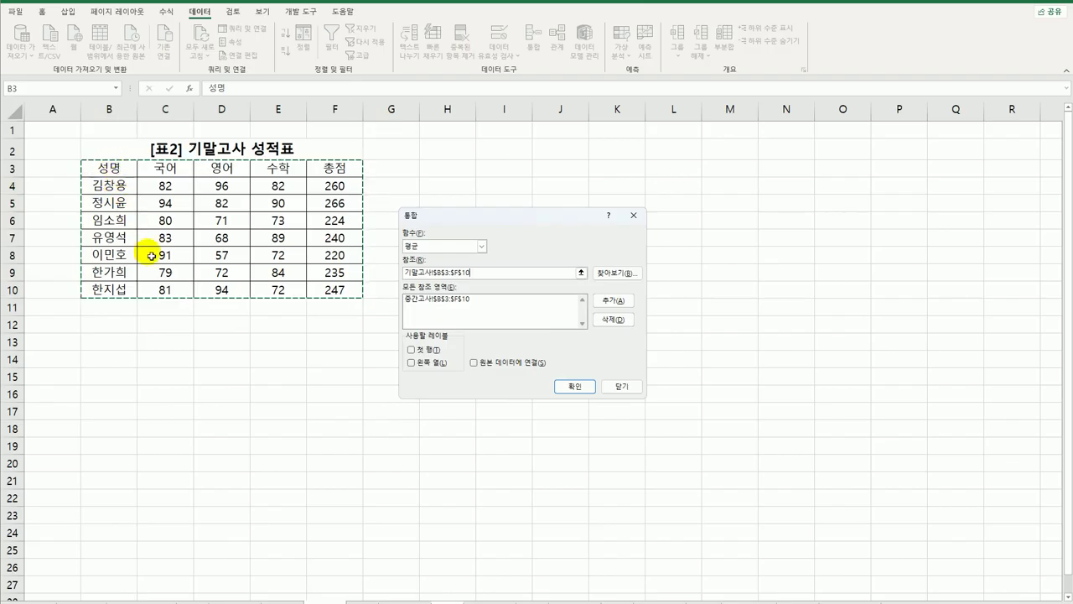
left_click(618, 299)
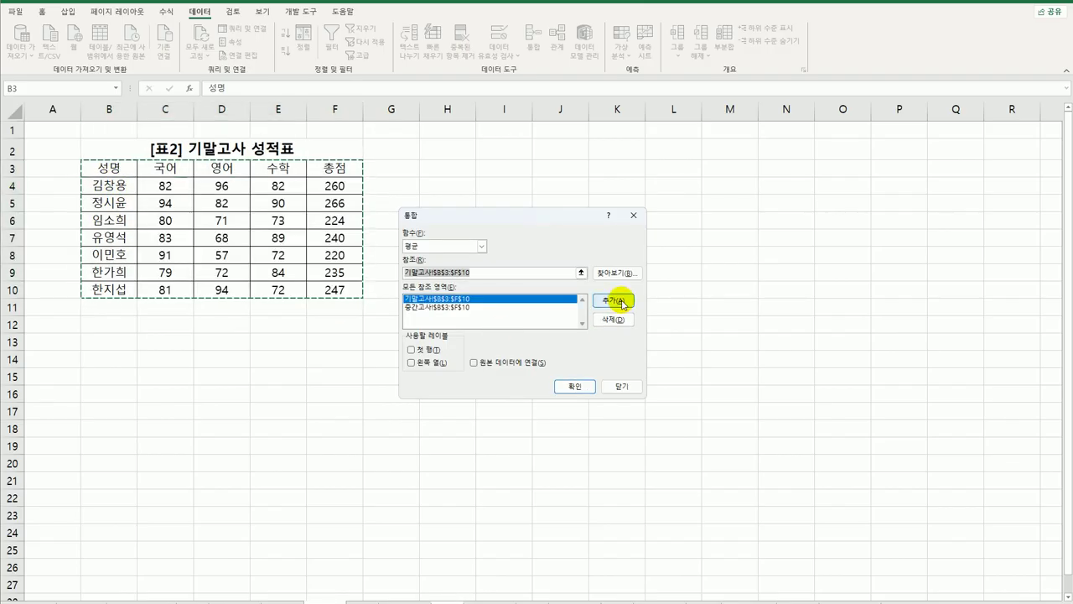
Enable first row and left column labels plus the link to source data (원본 데이터에 연결), and run the consolidation.
left_click(411, 350)
left_click(425, 366)
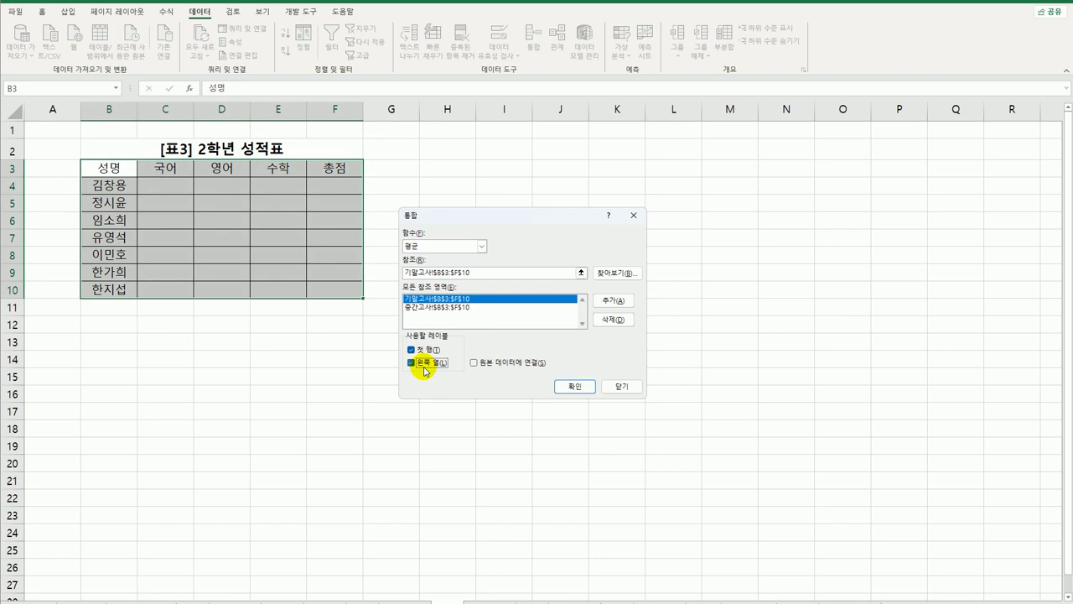
left_click(484, 367)
left_click(573, 387)
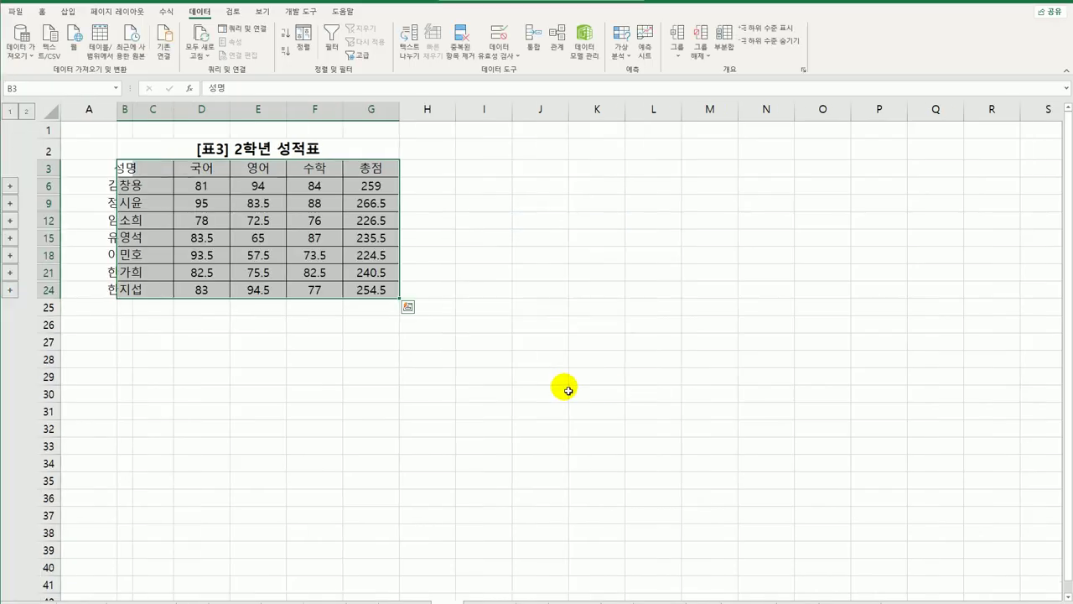
left_click(524, 392)
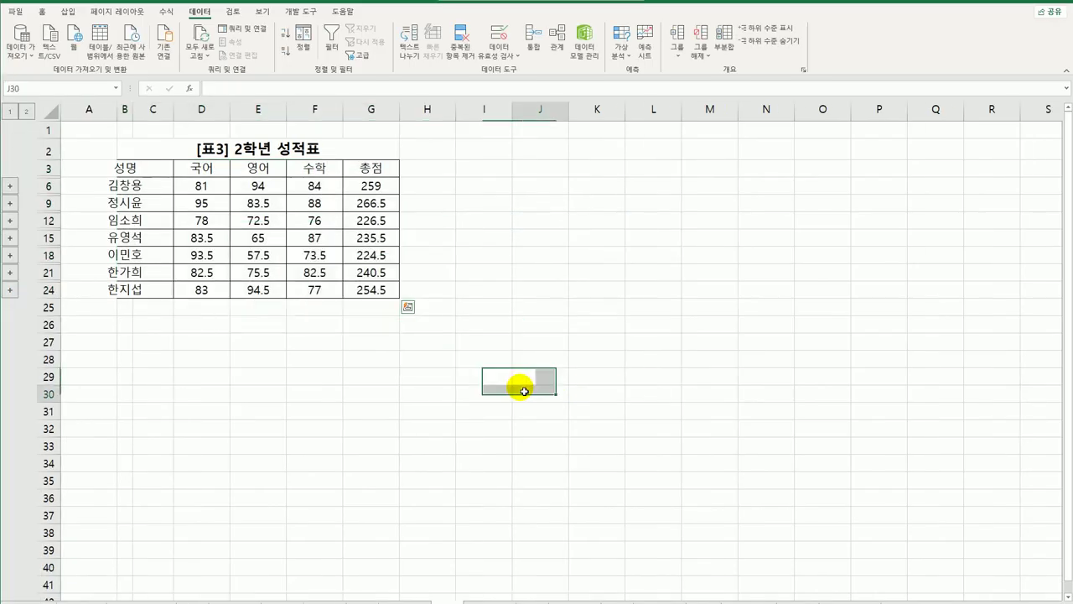
Fit column B's width to its contents and check the linked source rows in the first student's group.
double_click(134, 114)
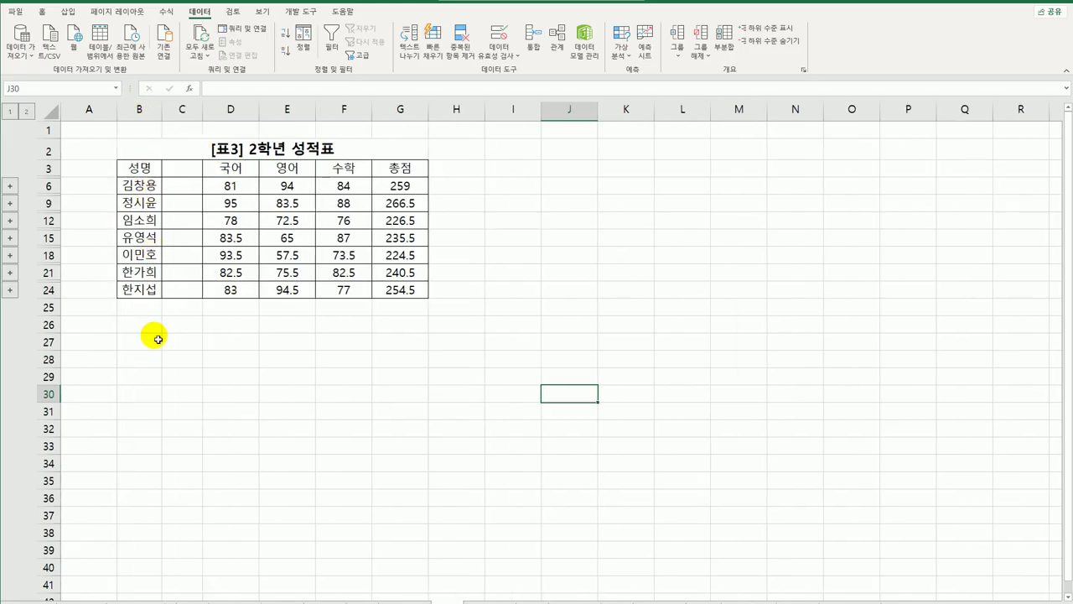
left_click(181, 109)
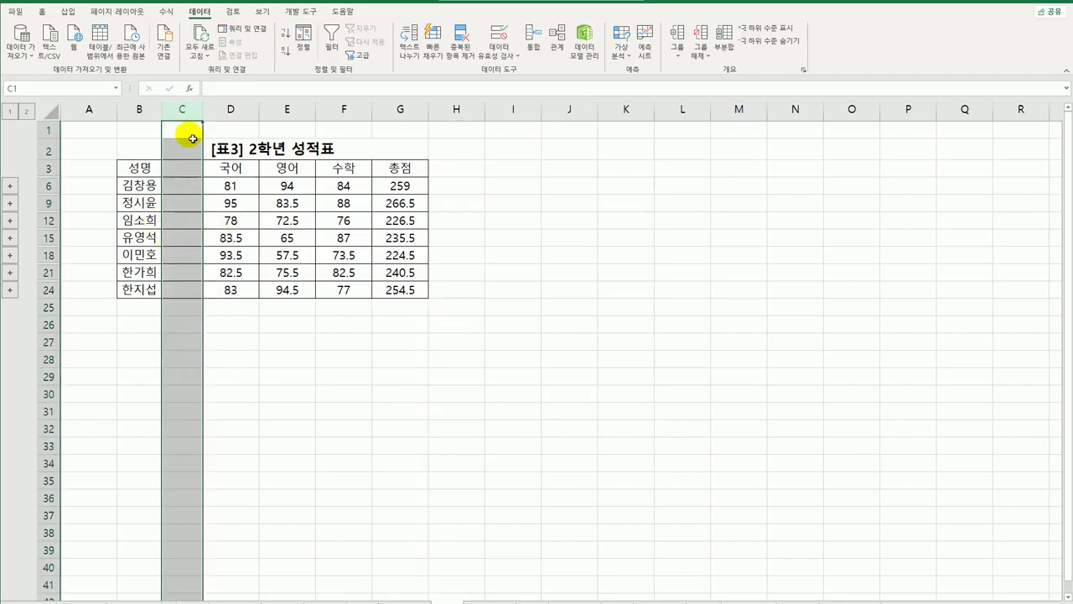
left_click(8, 187)
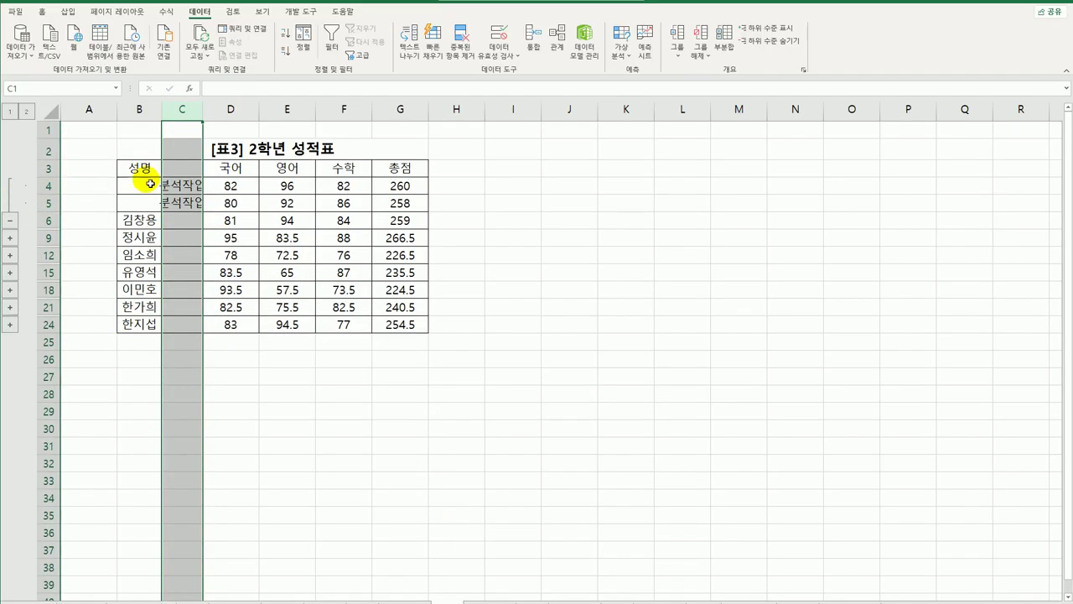
left_click(10, 219)
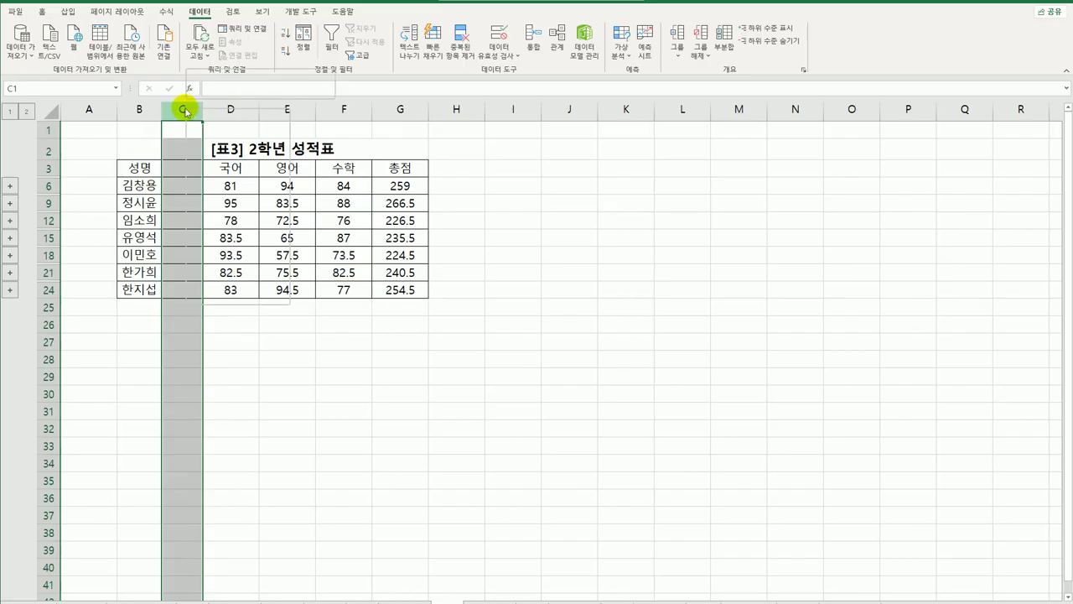
Delete column C, which holds the source file name, from the consolidated table in 통합3.
right_click(189, 117)
left_click(234, 215)
left_click(382, 388)
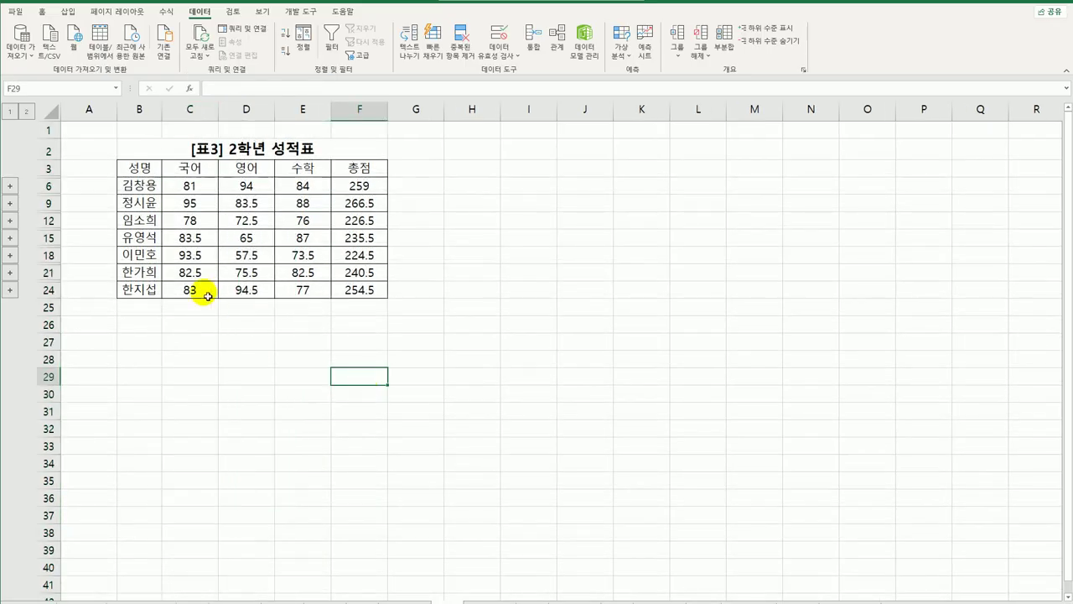
left_click(150, 188)
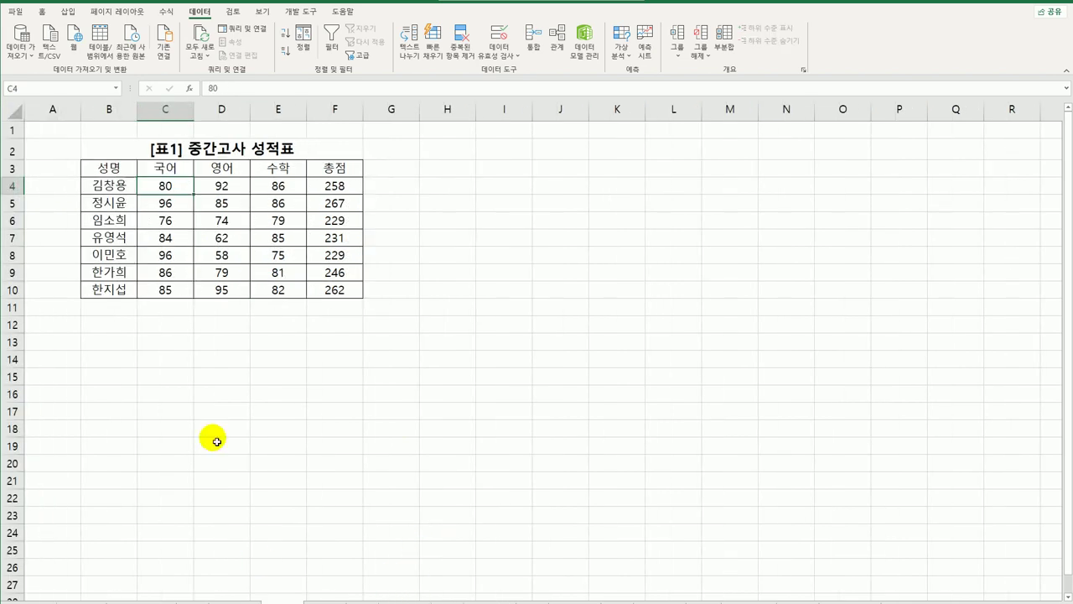
Set the first student's 국어 score in cell C4 of the 중간고사 table to 90.
double_click(182, 193)
key("BackSpace")
key("BackSpace")
type("90")
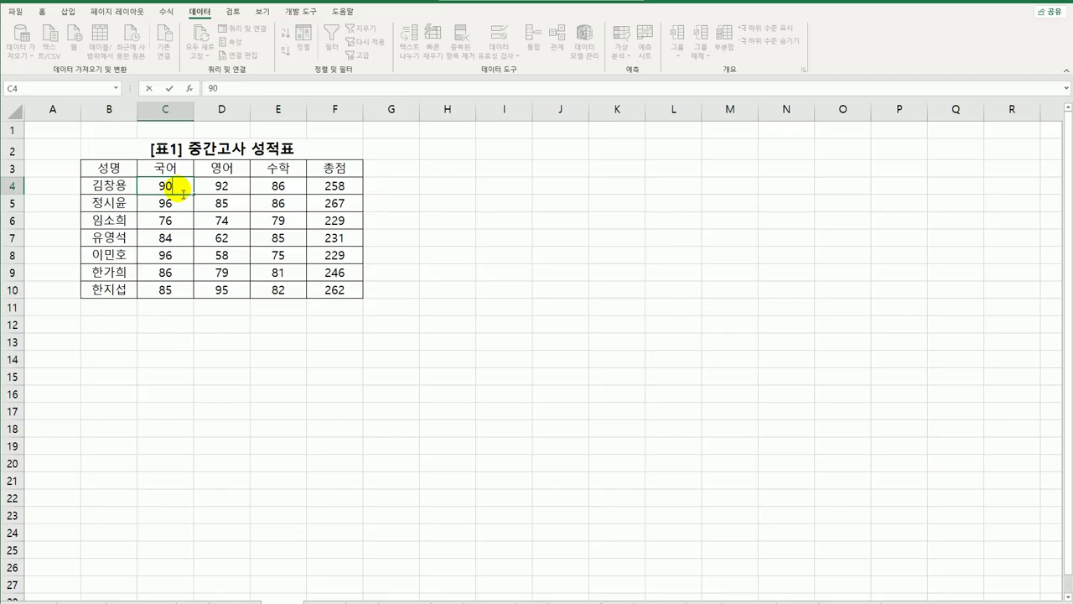
key("Return")
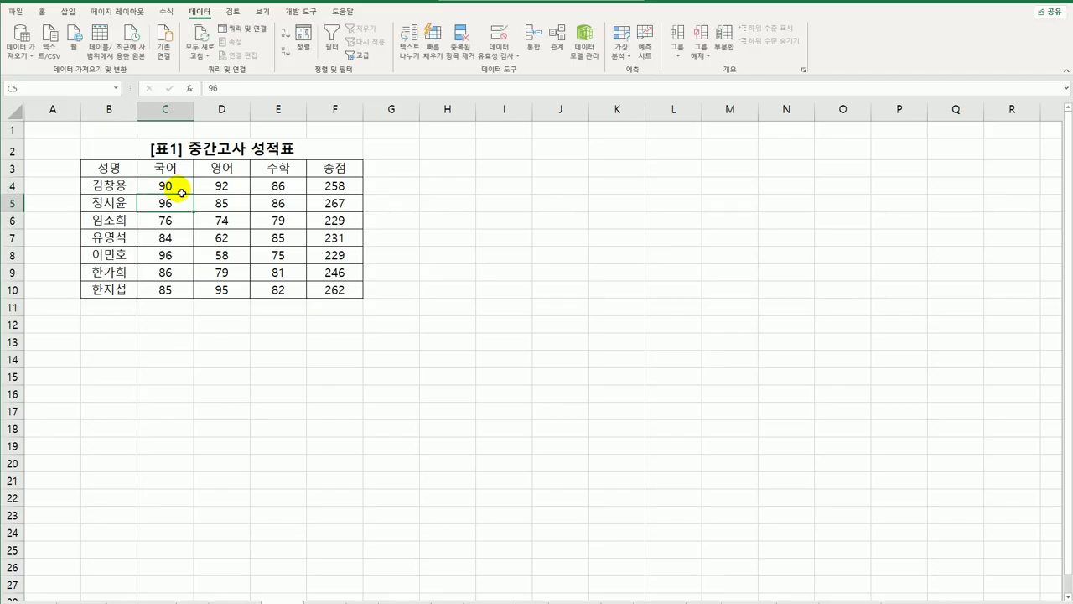
left_click(182, 193)
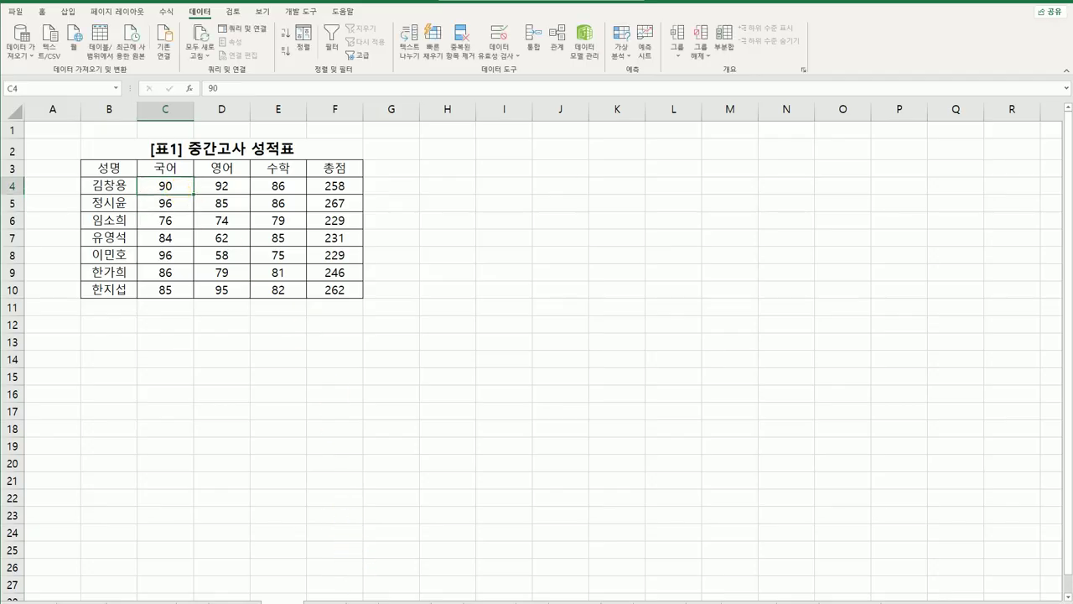
Compare the first student's 국어 average in the unlinked consolidation table with the source-linked one in 통합3.
key("ctrl+Page_Down")
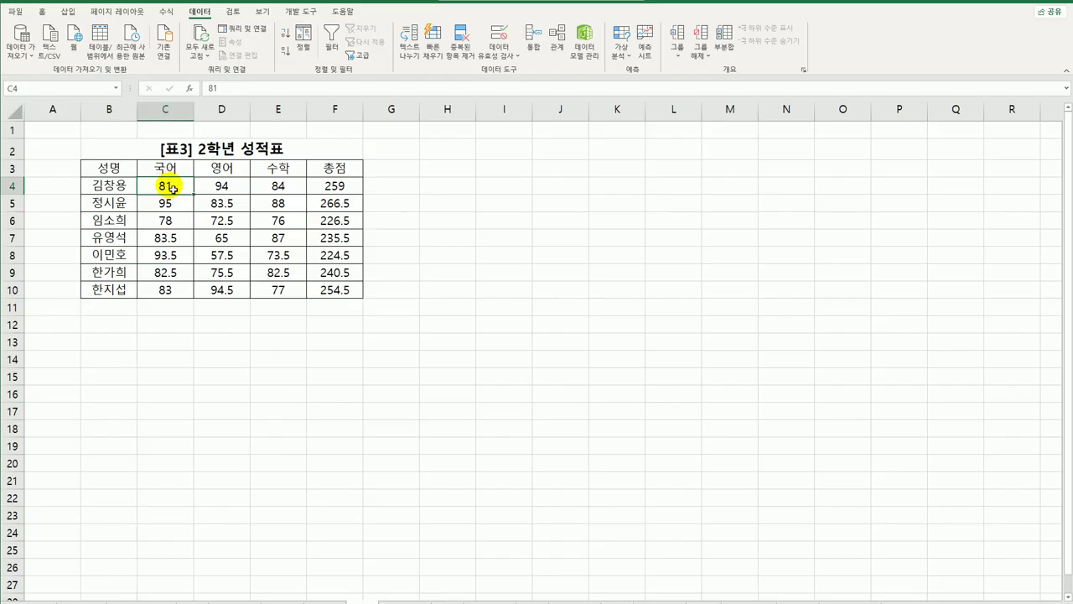
key("ctrl+Page_Down")
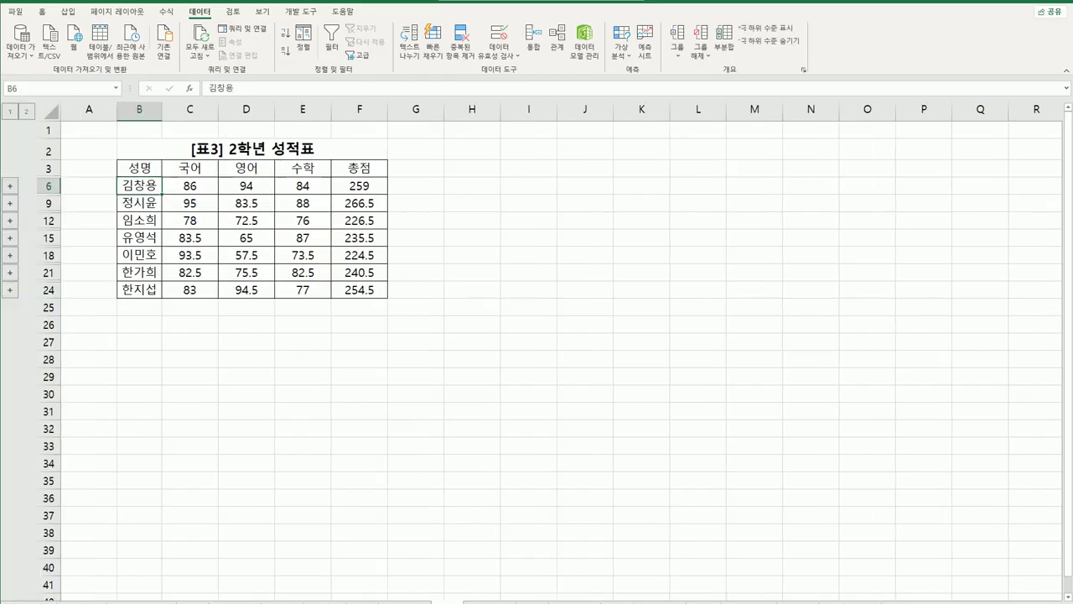
left_click(192, 183)
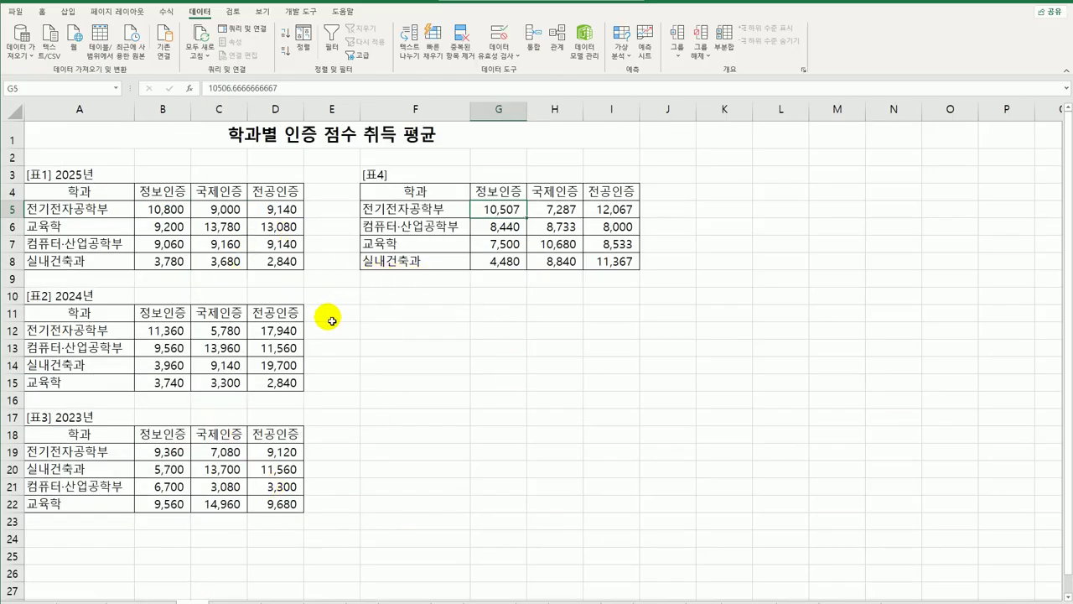
Review the 기말고사 table and both 2학년 성적표 consolidation results, without and with source links.
left_click(283, 601)
key("ctrl+Page_Down")
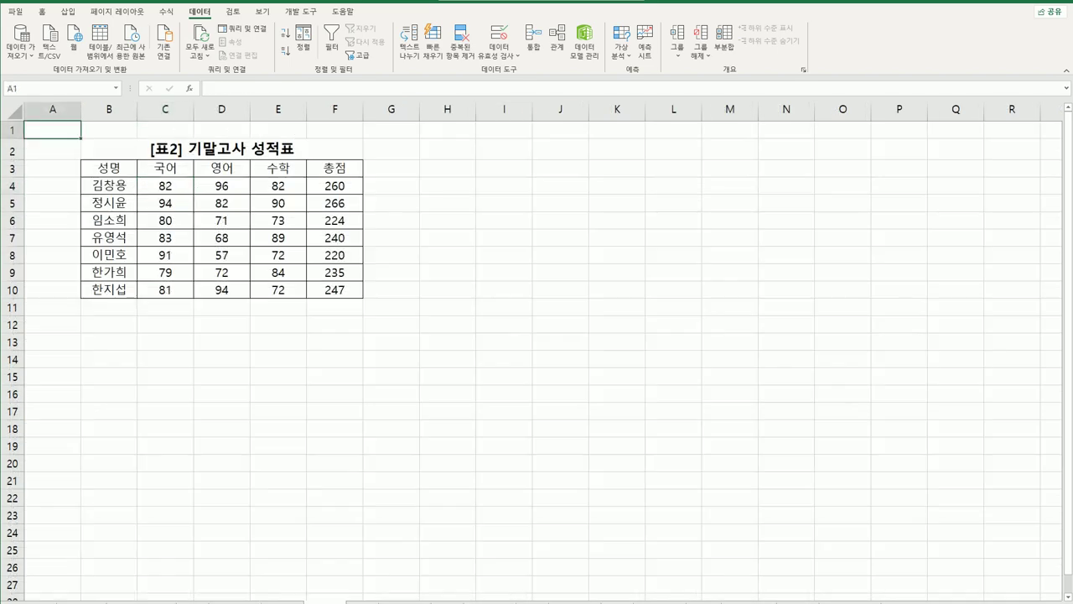
key("ctrl+Page_Down")
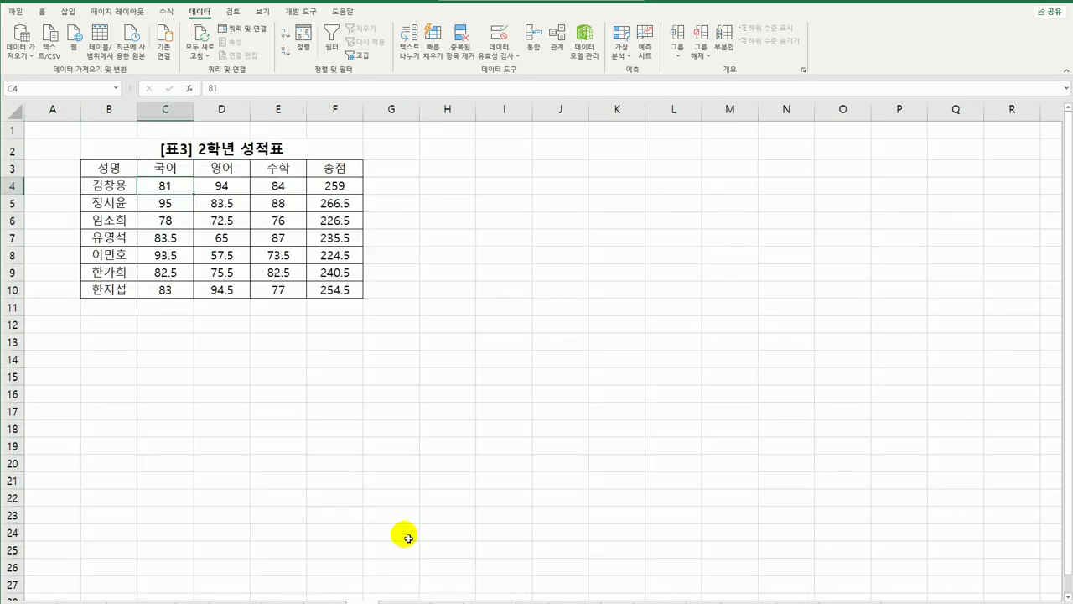
key("ctrl+Page_Down")
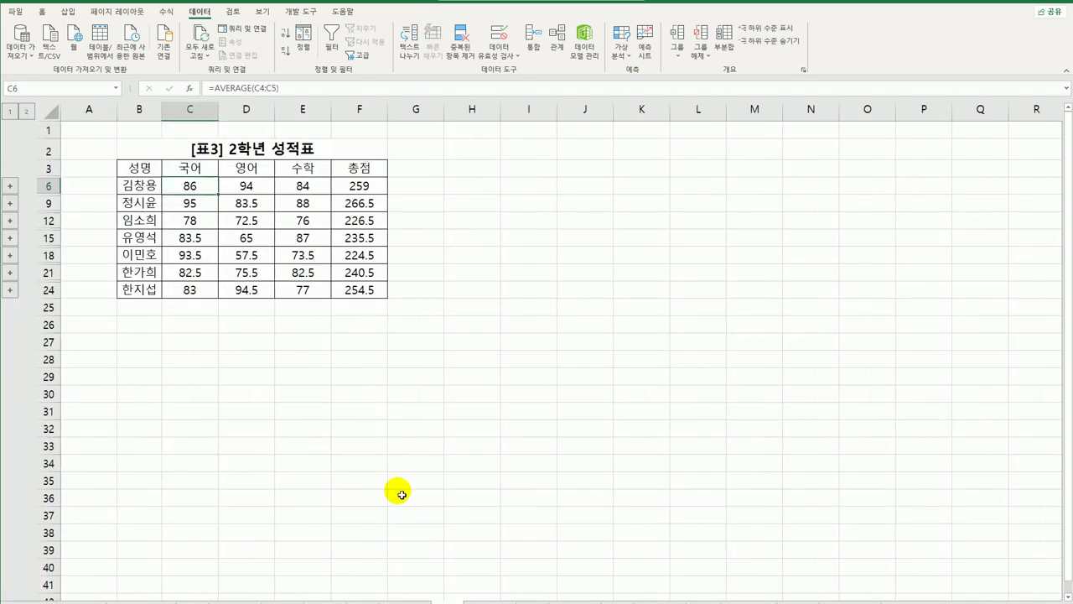